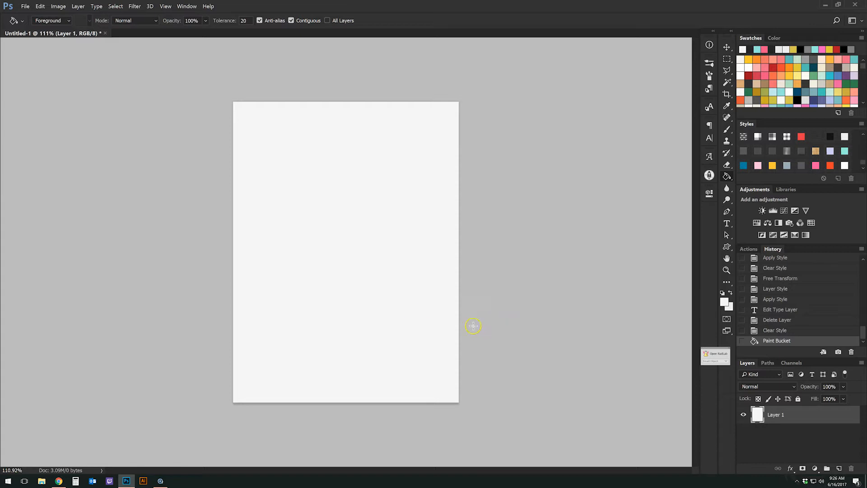
Show the Actions panel instead of History and pick the Horizontal Type tool.
scroll(128, 160, up, 1)
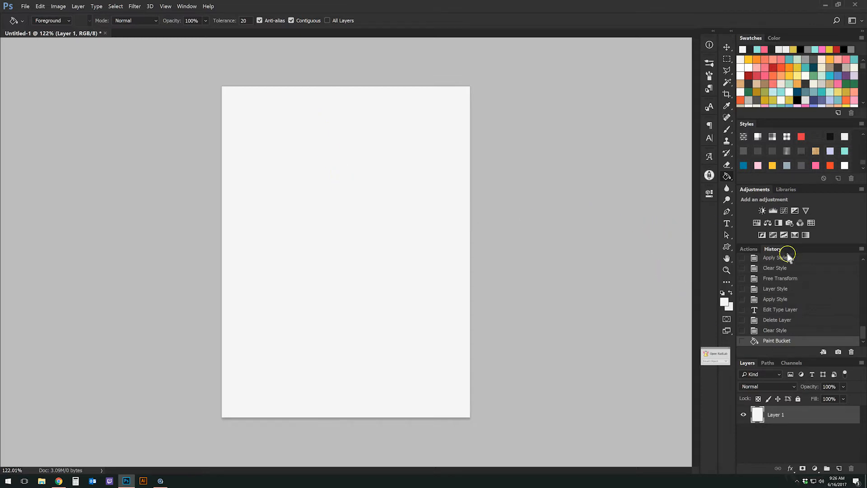
click(748, 249)
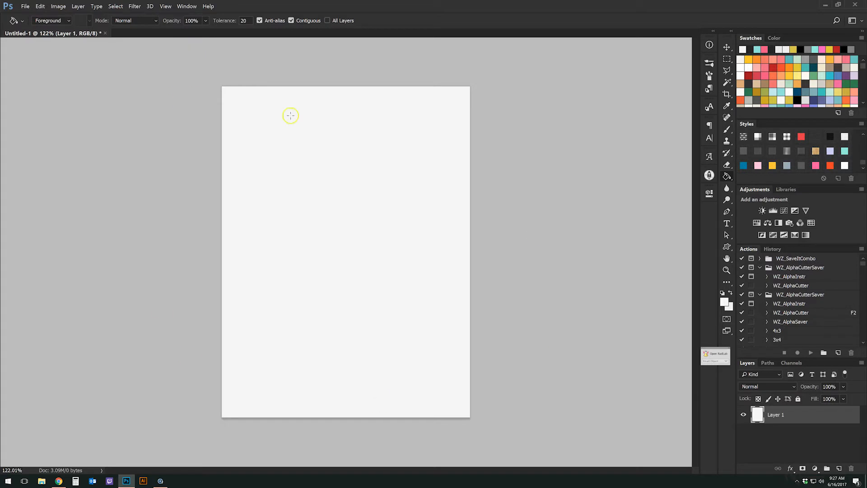
scroll(822, 152, up, 1)
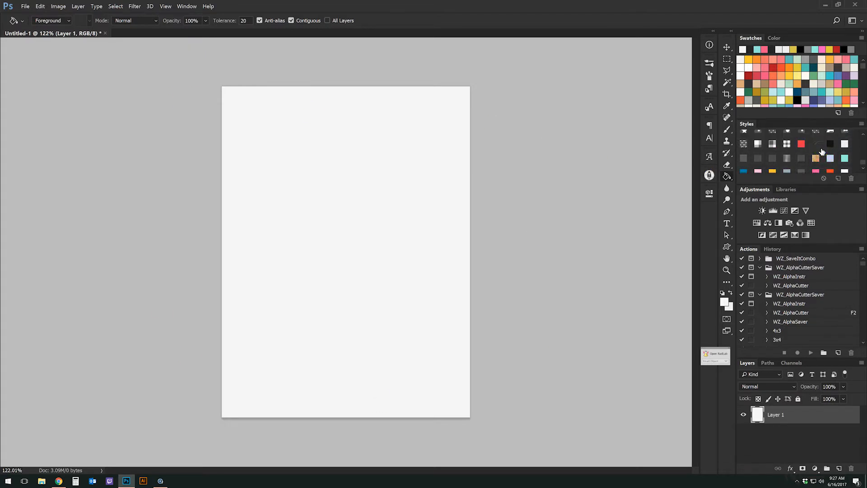
click(741, 159)
scroll(788, 157, down, 1)
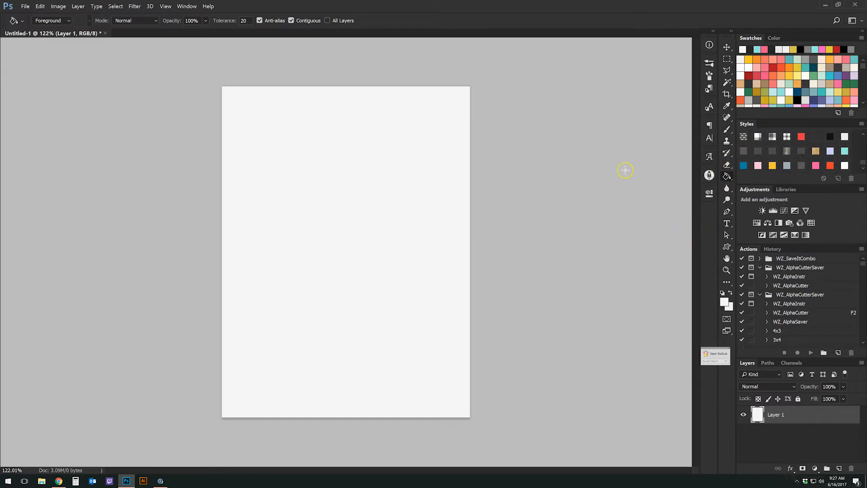
click(727, 225)
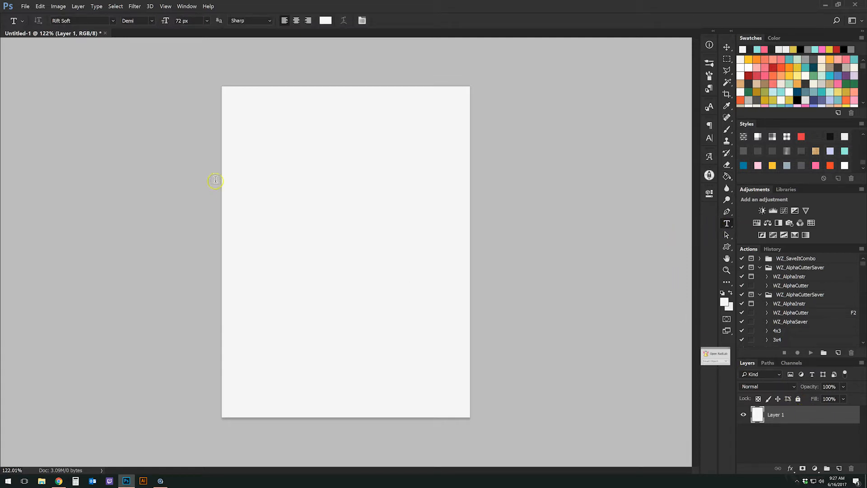
Type SCHOOL in dark grey Rift Soft near the top of the page and commit it.
click(305, 186)
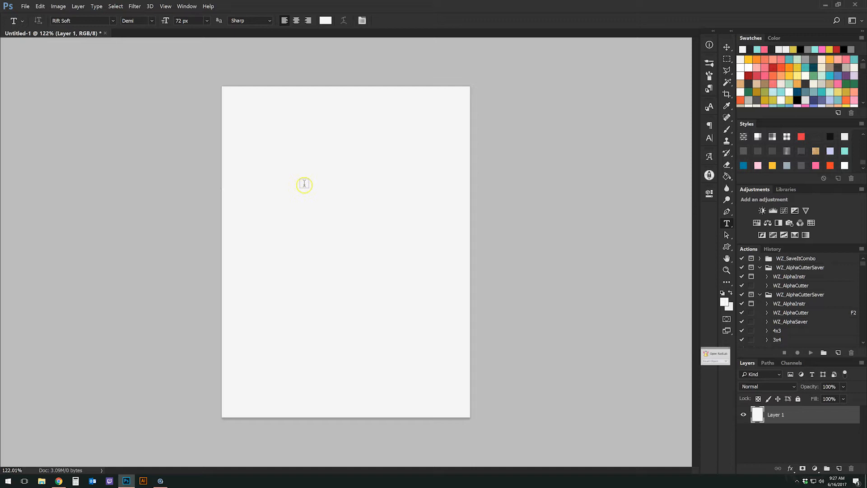
click(111, 21)
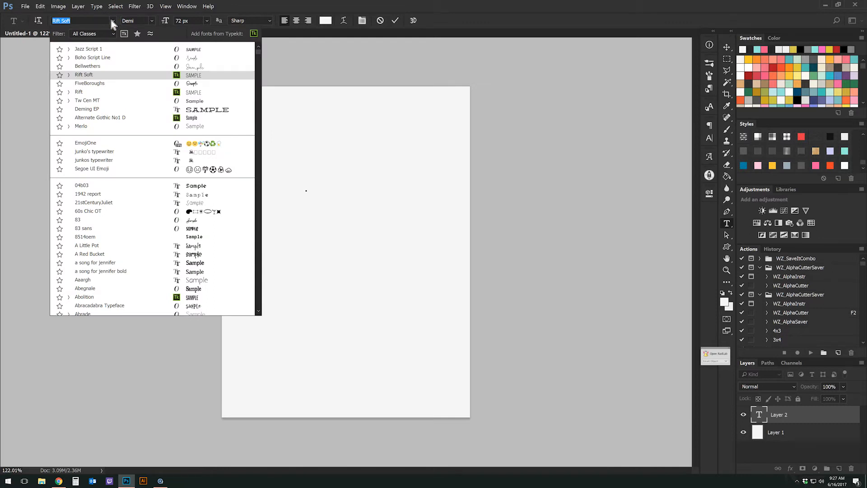
click(111, 21)
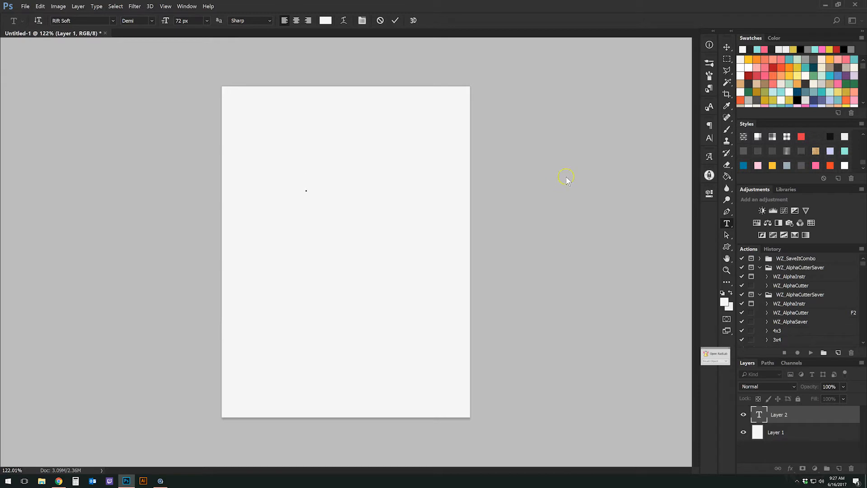
click(806, 84)
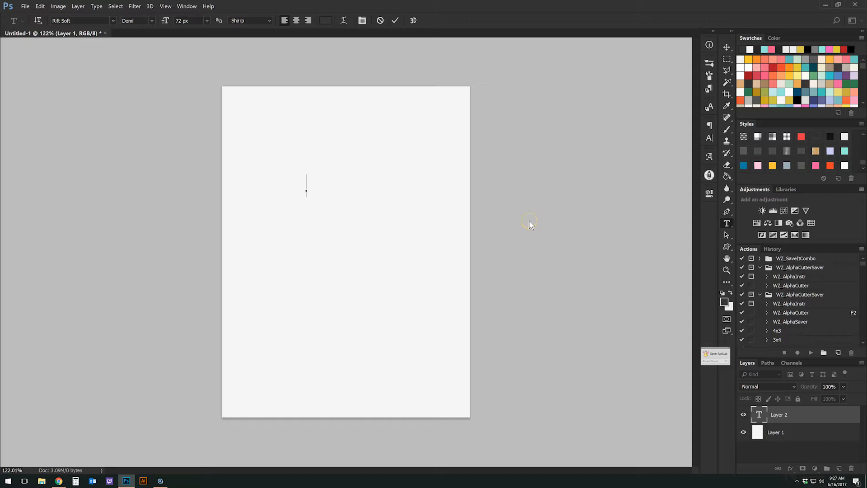
text(CHOOL)
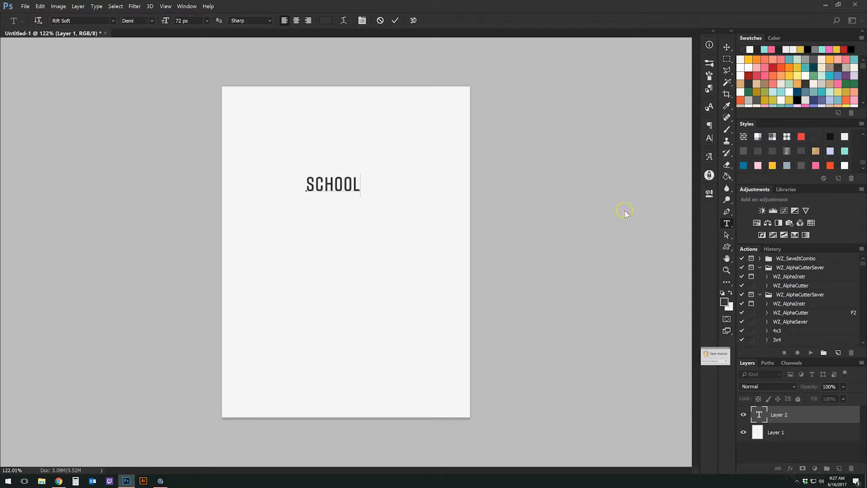
click(797, 418)
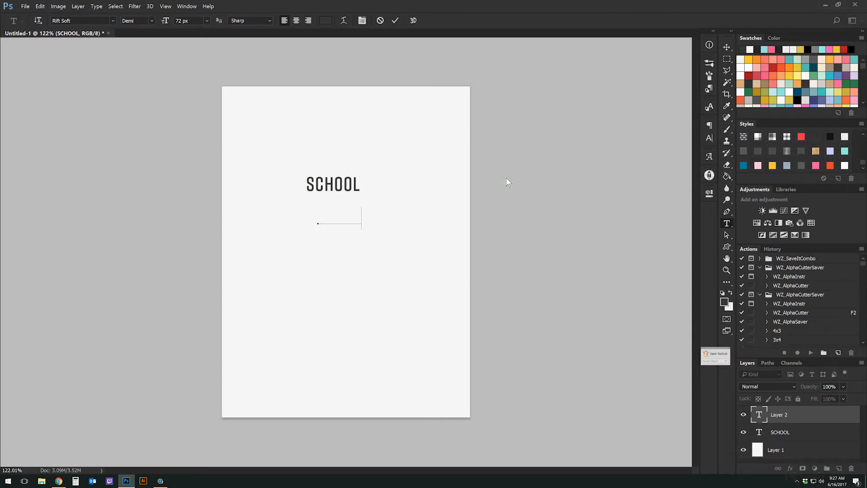
Commit the line IS OUT FOR, then start a lower text line in Jazz Script 1.
text(IS OUT FOR)
click(813, 416)
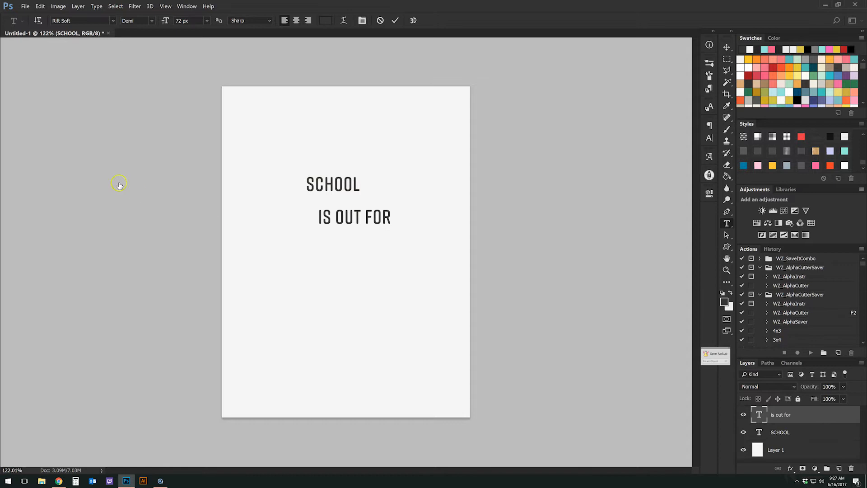
click(296, 264)
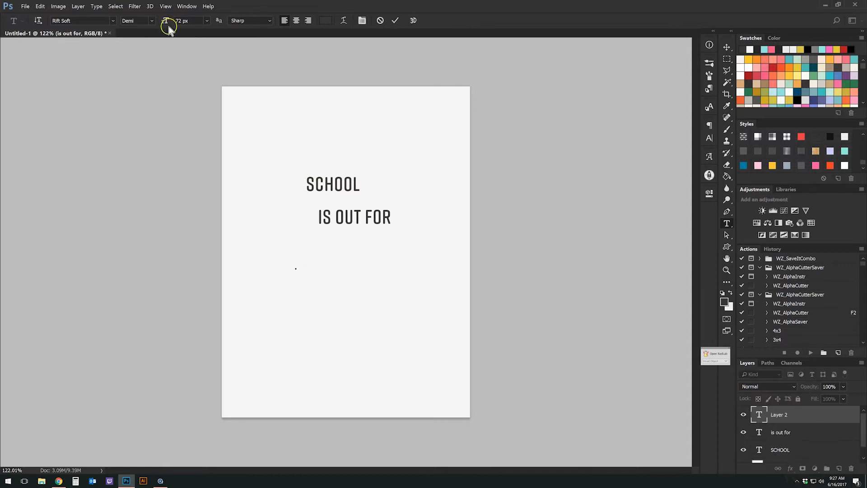
click(111, 21)
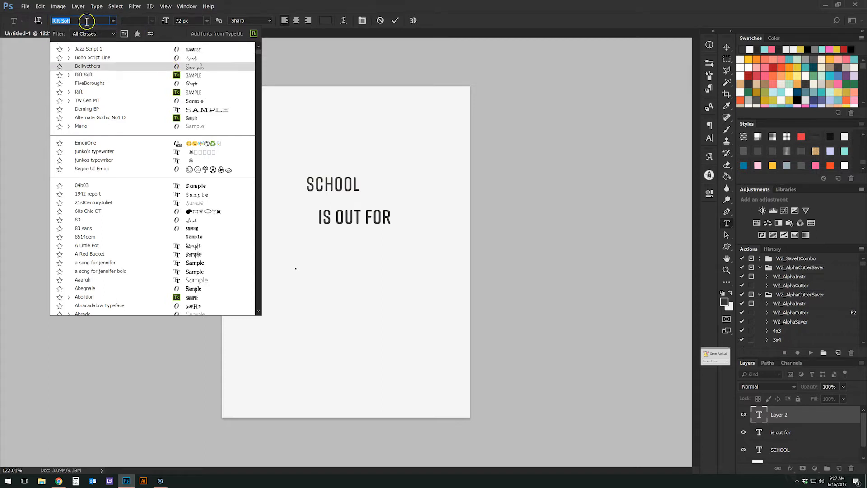
click(199, 54)
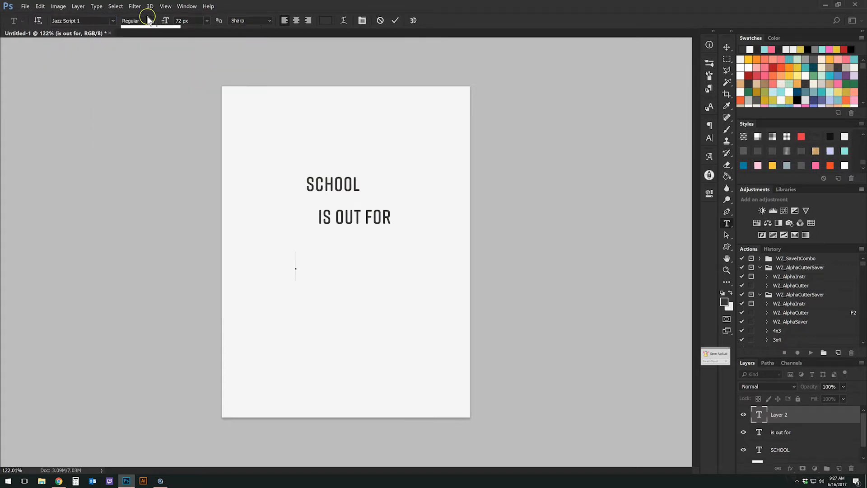
click(152, 21)
click(151, 21)
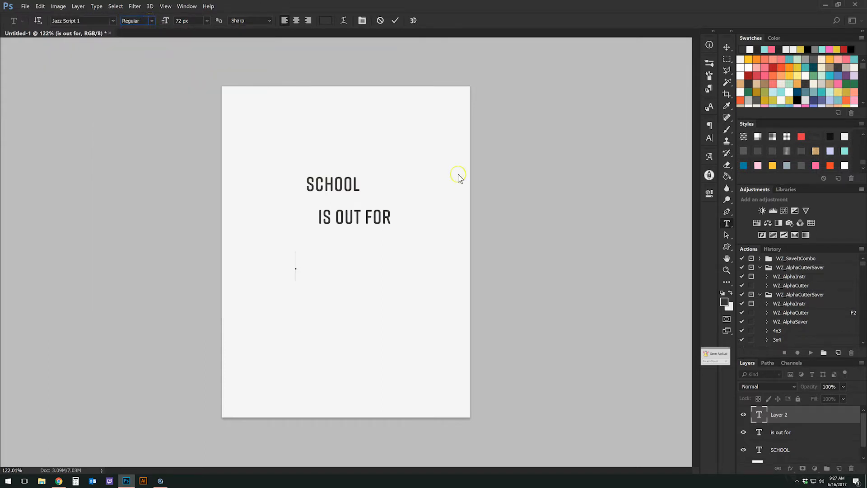
Type summer on the new line and make it Bold.
text(mmer)
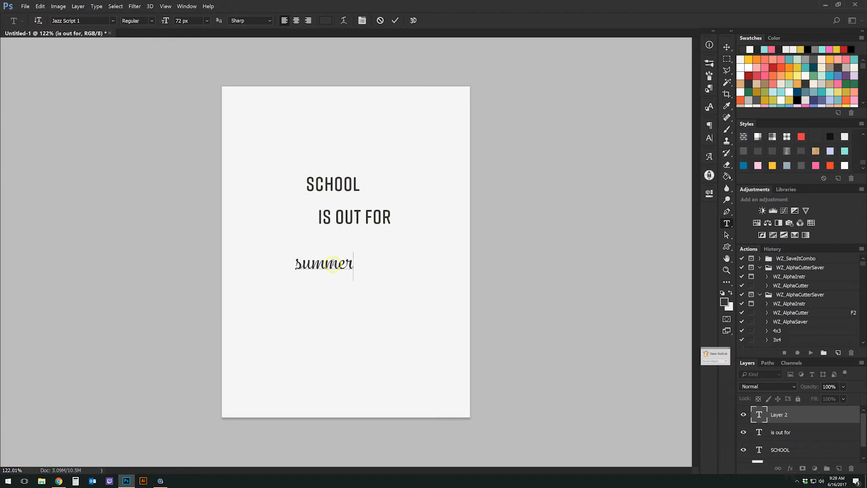
double_click(333, 263)
click(152, 21)
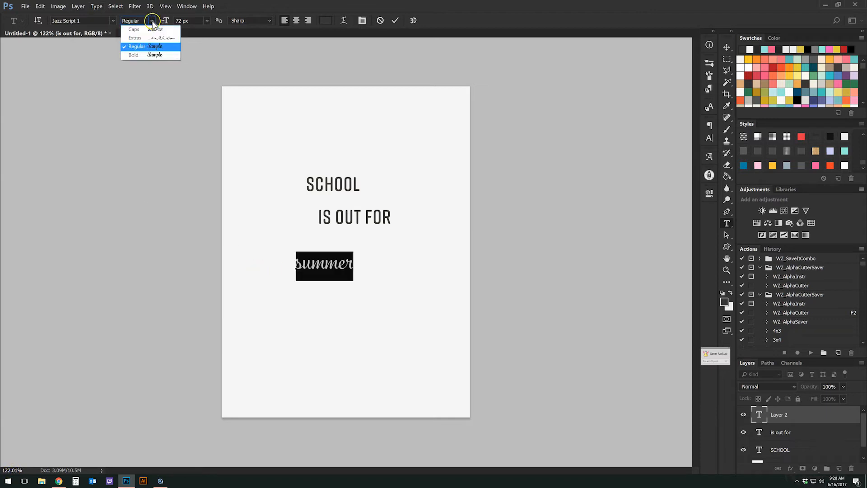
click(152, 55)
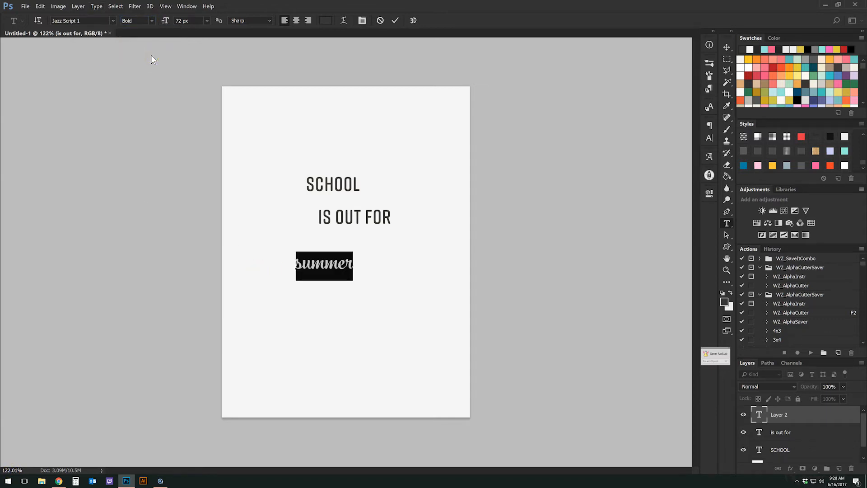
Scale SCHOOL to about 165% and tuck IS OUT FOR and summer left-aligned beneath it.
click(726, 49)
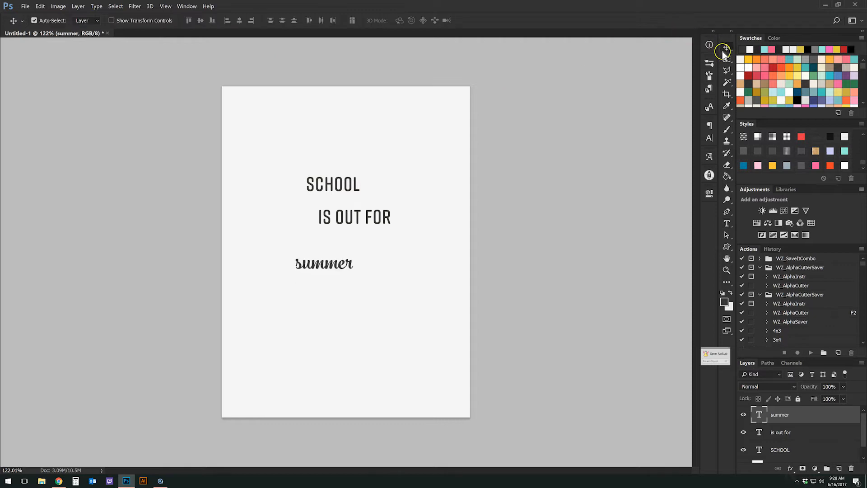
drag(347, 264, 351, 244)
click(333, 191)
key(ctrl+t)
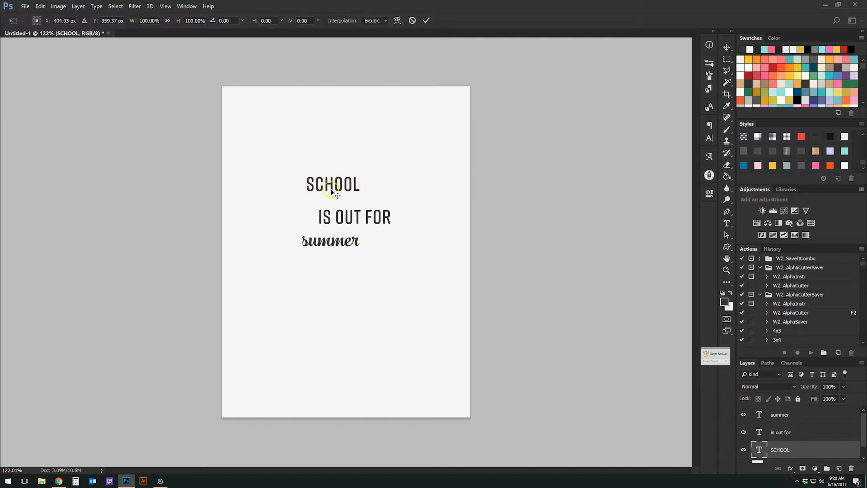
drag(307, 196, 274, 216)
key(Return)
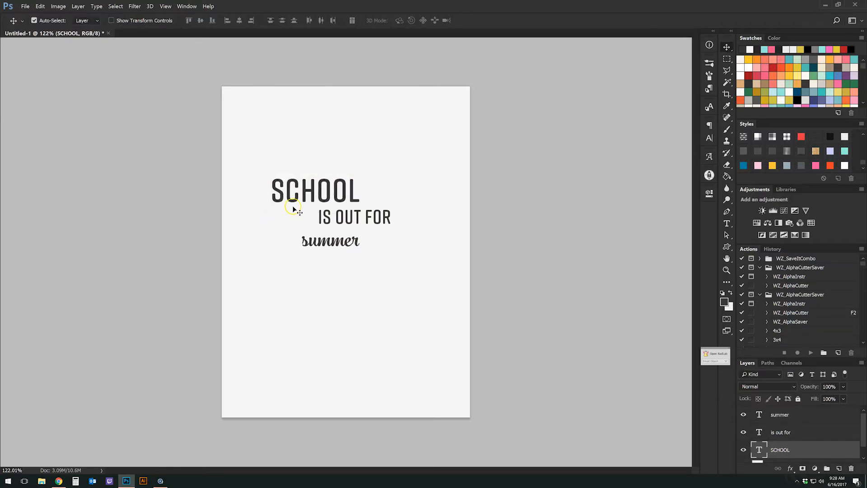
drag(345, 217, 301, 217)
drag(328, 243, 307, 234)
click(425, 171)
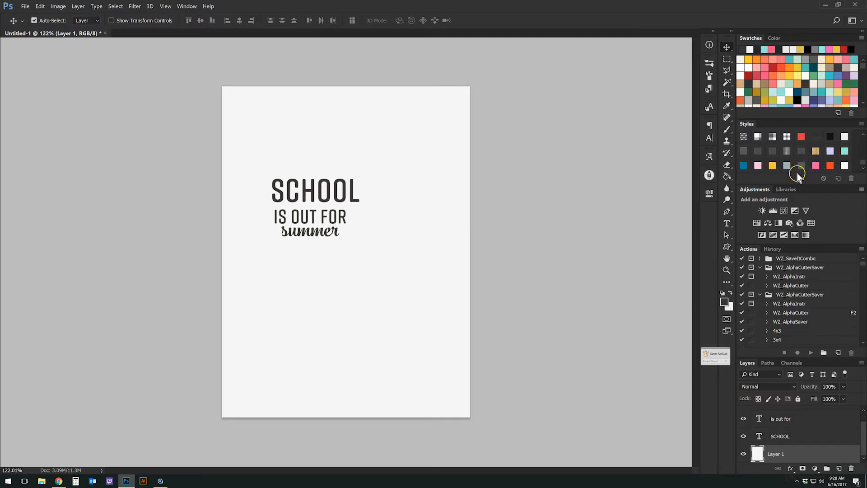
Give the background a letter-board felt texture and move SCHOOL up and slightly right.
click(845, 136)
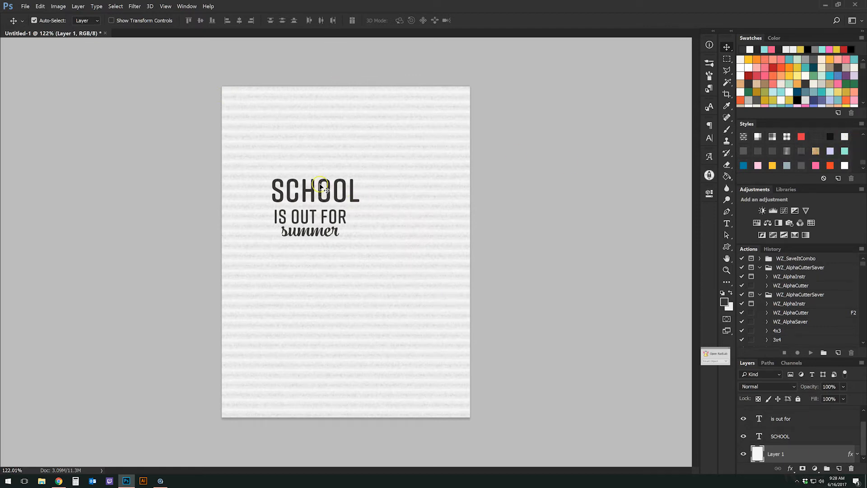
drag(322, 182, 331, 170)
scroll(283, 153, up, 7)
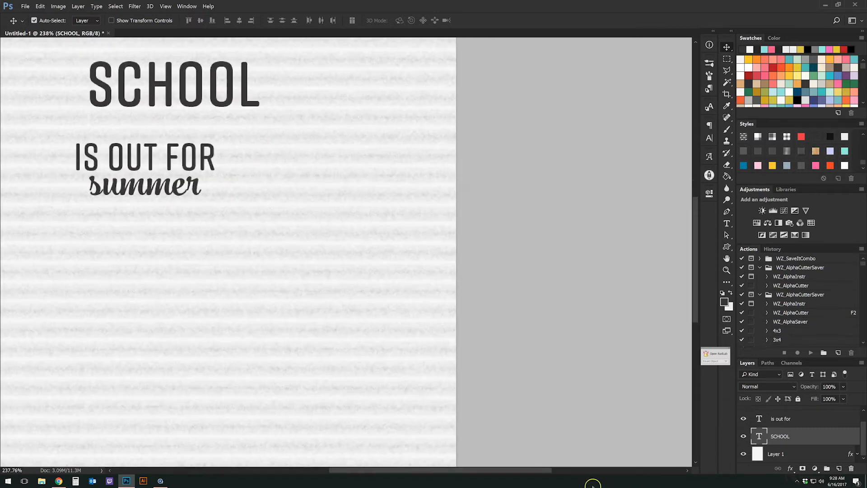
drag(513, 471, 470, 473)
drag(694, 261, 696, 231)
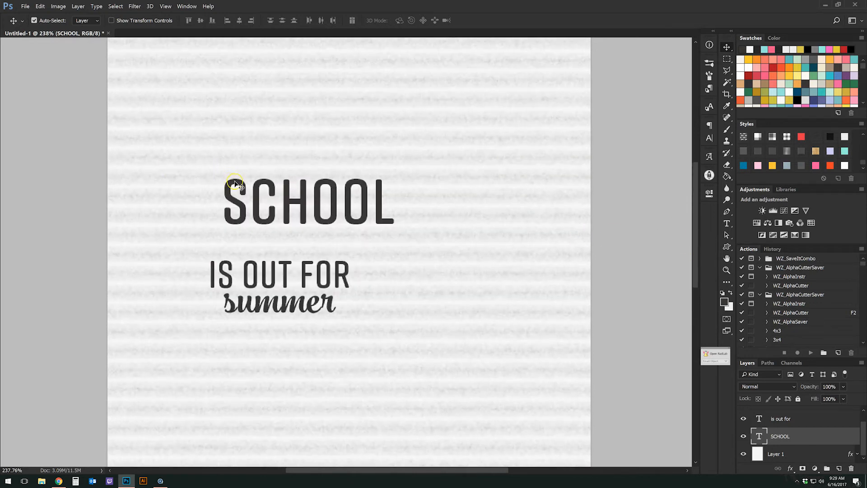
Enlarge SCHOOL with a free transform and move summer further down.
key(ctrl+t)
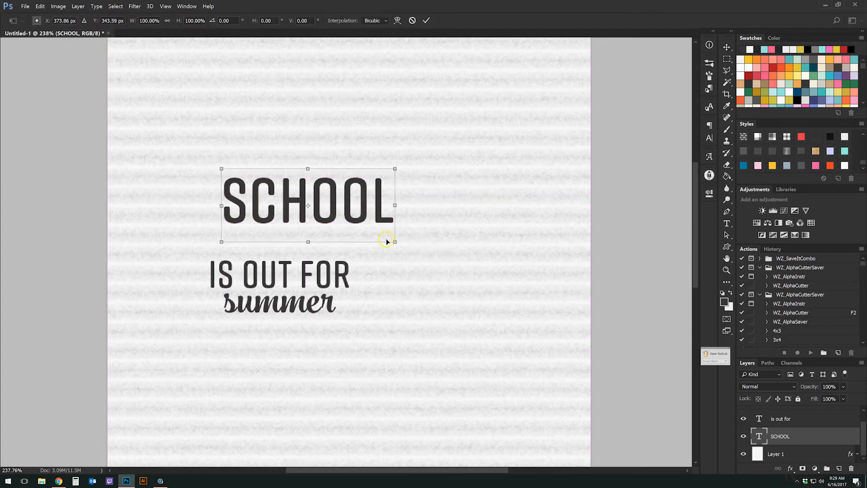
drag(395, 242, 504, 287)
drag(222, 166, 211, 161)
key(Return)
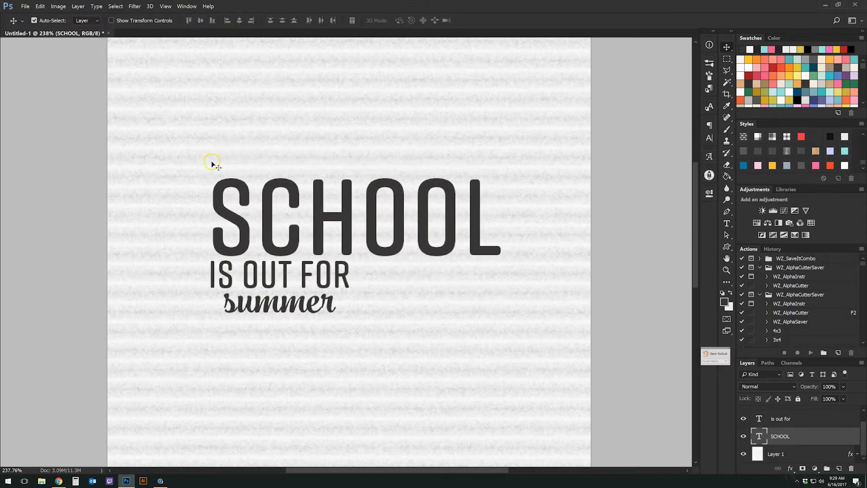
drag(261, 302, 262, 379)
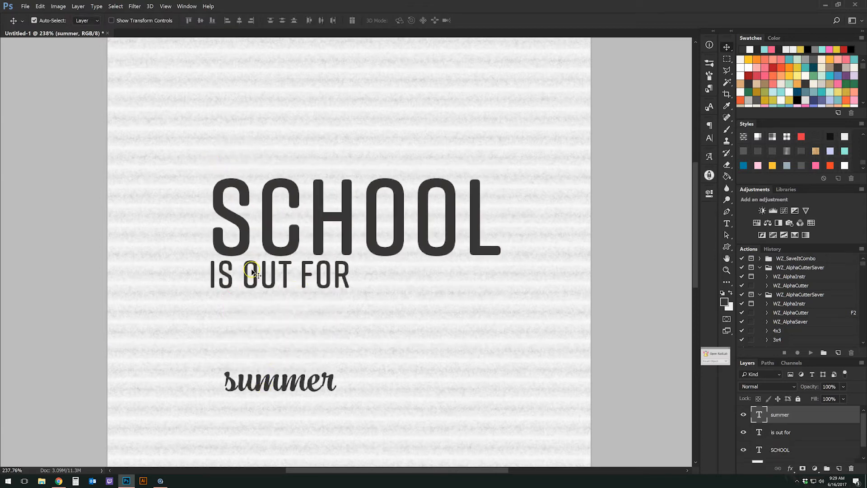
Enlarge IS OUT FOR to SCHOOL's width and align it just under SCHOOL.
click(256, 270)
key(ctrl+t)
drag(351, 301, 459, 337)
drag(446, 286, 455, 300)
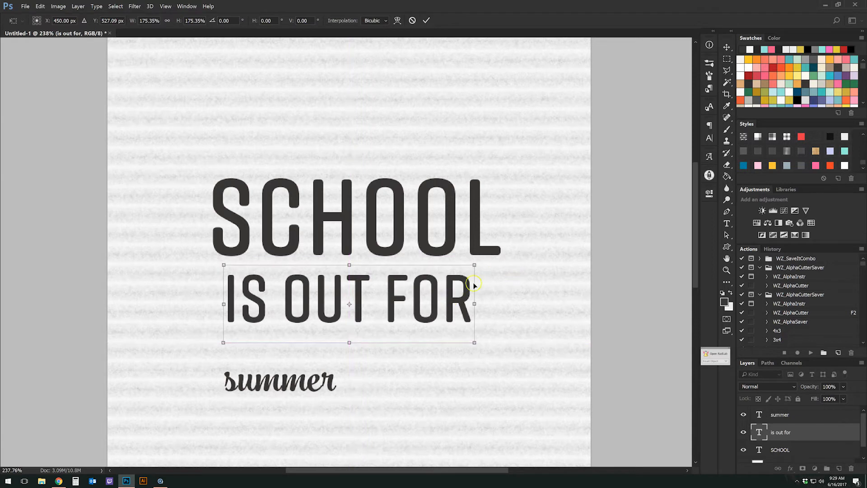
drag(475, 343, 518, 361)
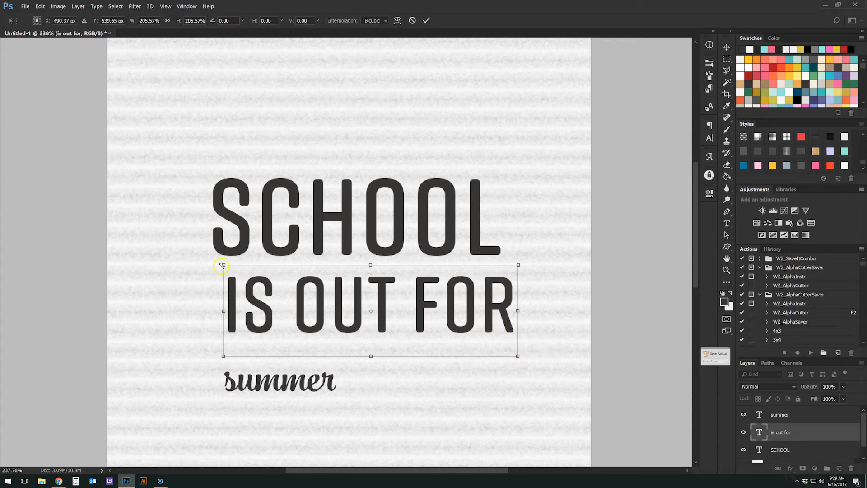
drag(220, 266, 216, 266)
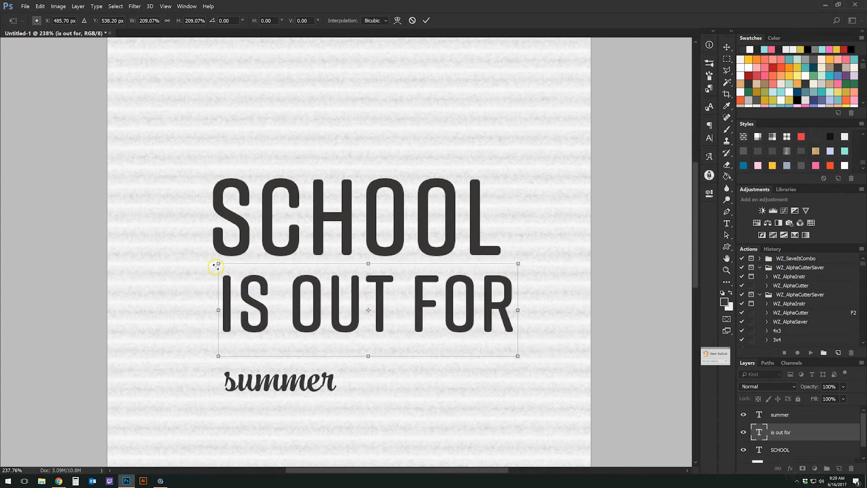
key(Return)
key(Left)
key(Left)
key(Left)
key(Left)
key(Left)
key(Left)
key(Left)
key(Left)
key(Left)
key(Left)
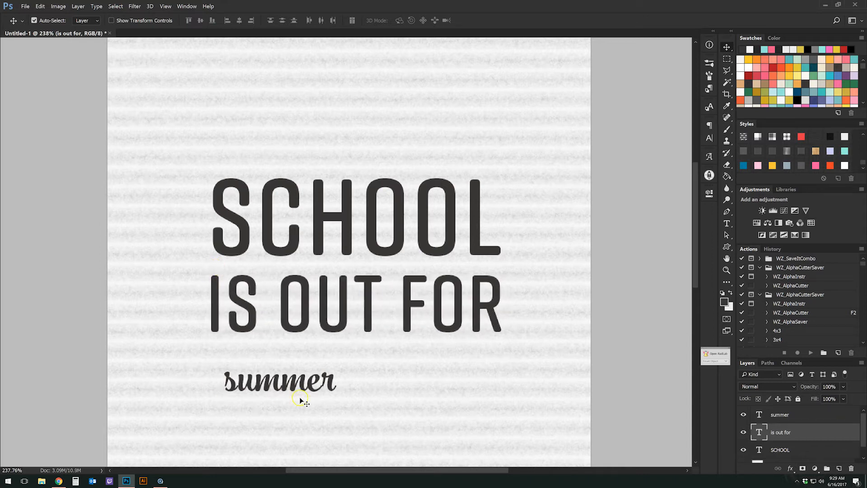
Scale summer to about 230% and centre it below IS OUT FOR.
click(314, 388)
key(ctrl+t)
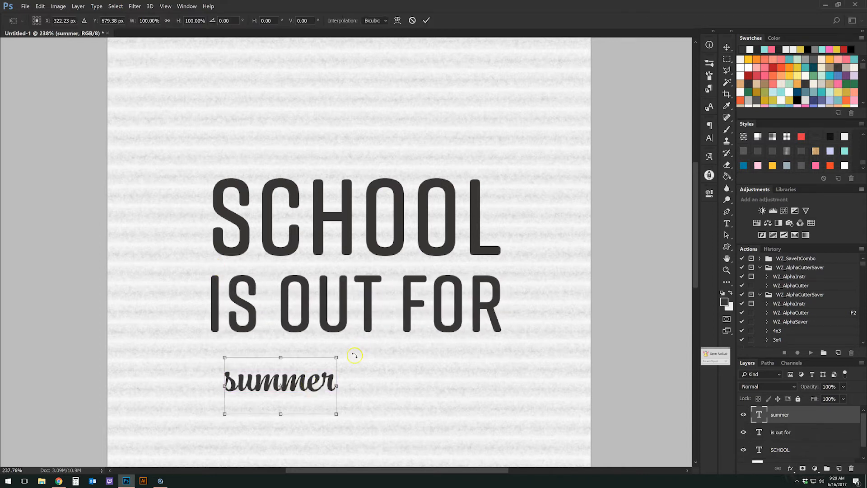
drag(337, 357, 499, 295)
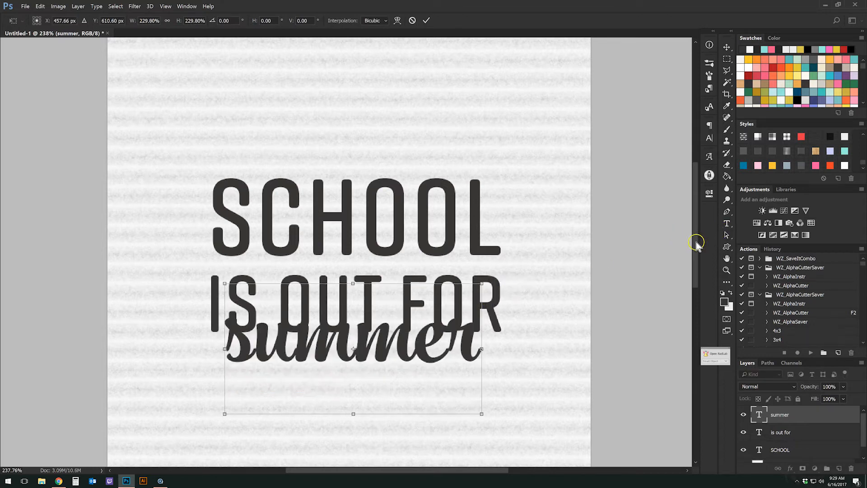
scroll(689, 272, down, 3)
drag(358, 245, 359, 278)
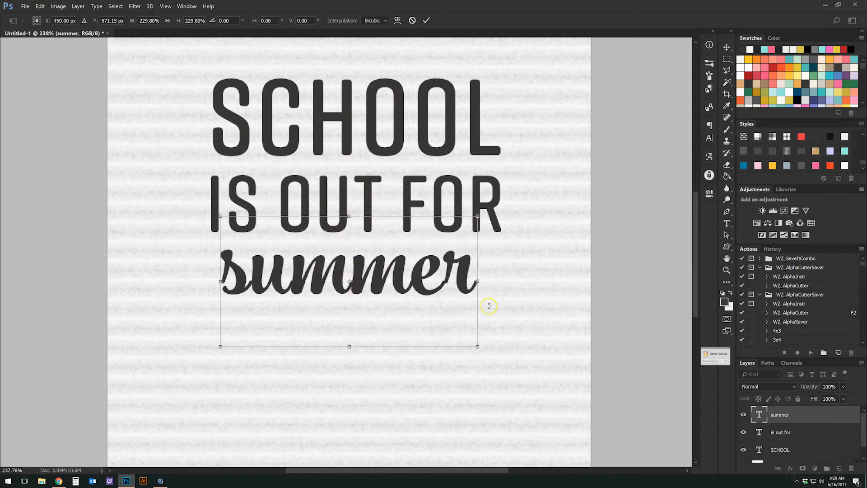
key(Return)
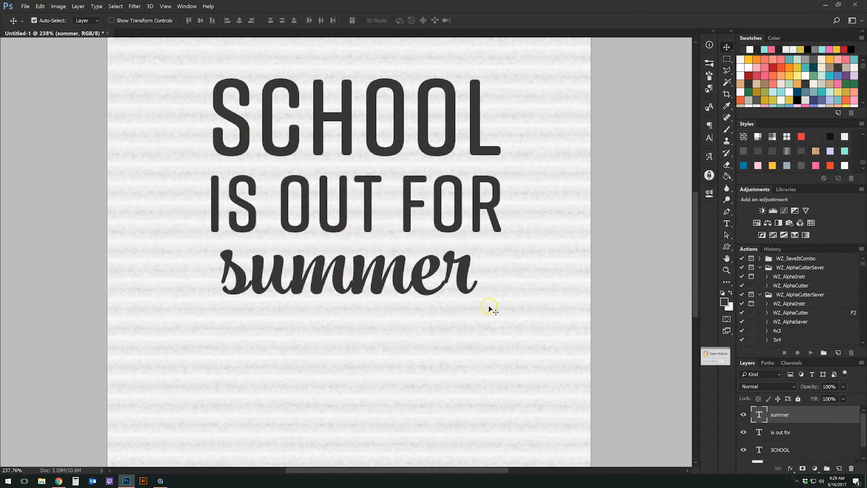
Set the letter spacing of all of summer to 0 in the Character panel.
click(727, 223)
click(449, 280)
key(ctrl+a)
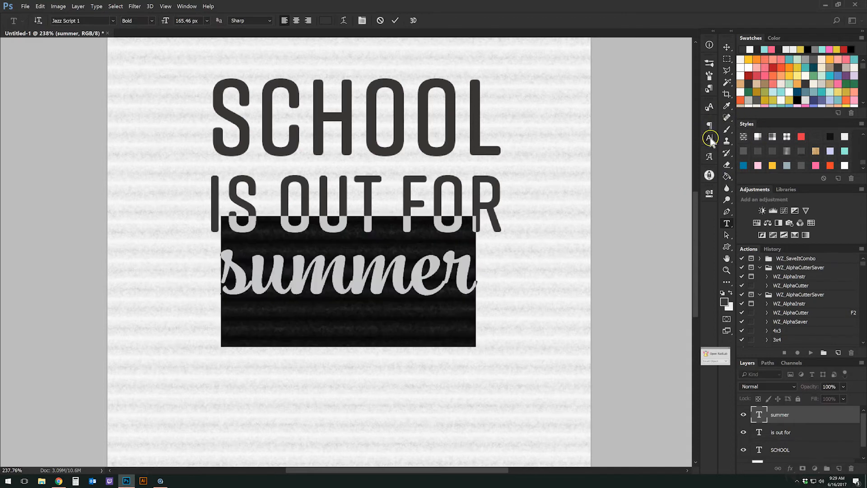
click(710, 138)
click(680, 159)
text(0)
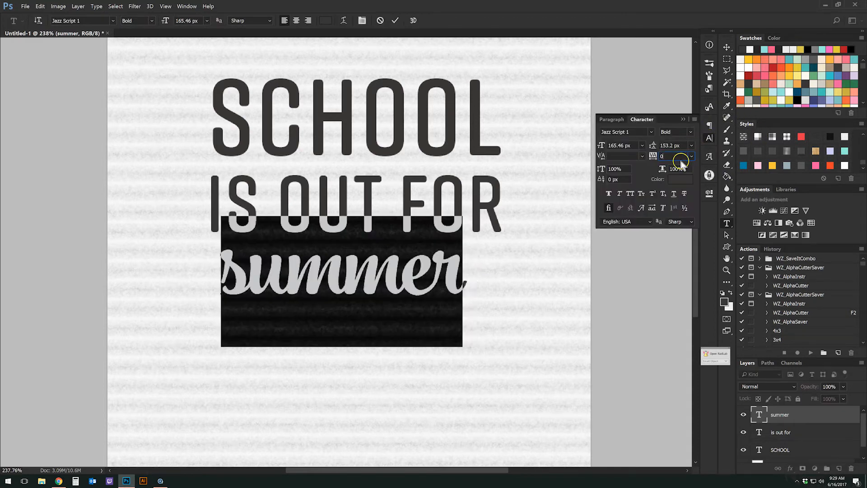
Line summer up with the text above, enlarge it slightly and shift it right about 24 px.
click(728, 48)
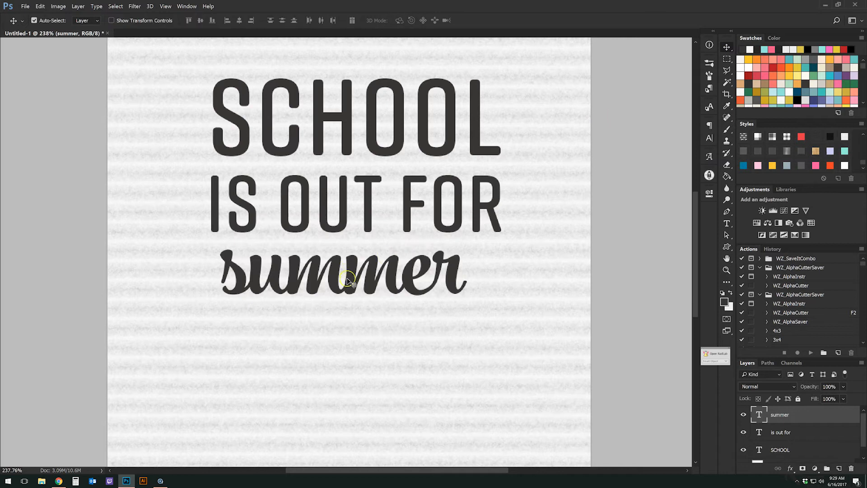
drag(345, 277, 331, 279)
key(ctrl+t)
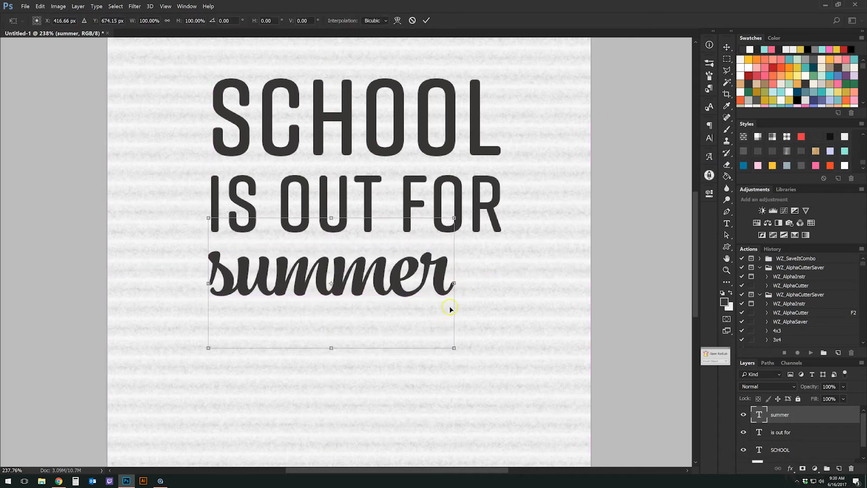
drag(454, 348, 484, 364)
drag(368, 281, 381, 280)
key(Return)
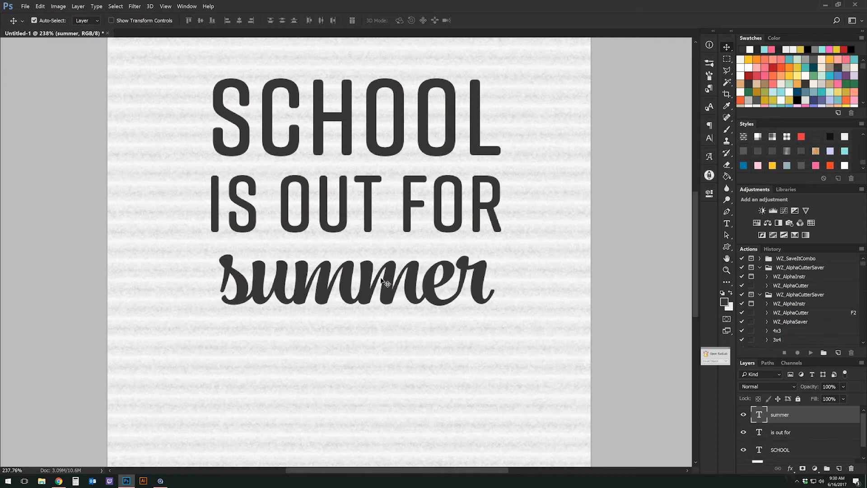
scroll(349, 294, down, 5)
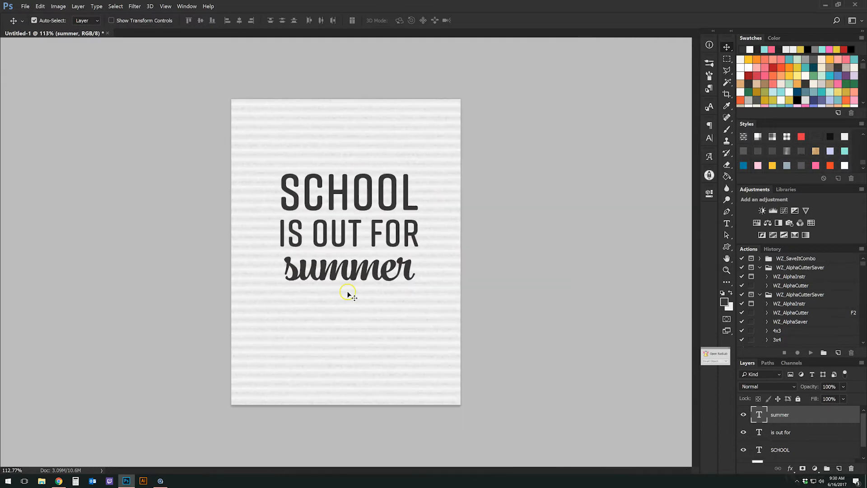
Transform all three text layers together, dragging the title block down to the page centre.
shift+click(795, 450)
key(ctrl+t)
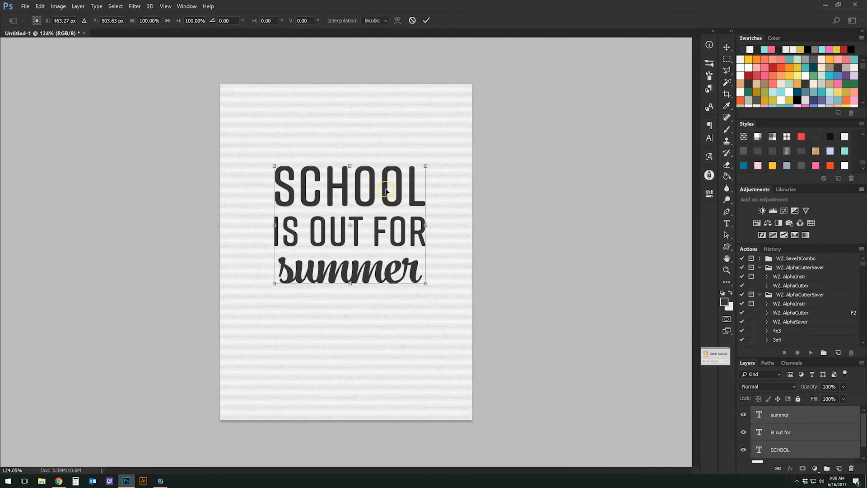
drag(385, 188, 382, 217)
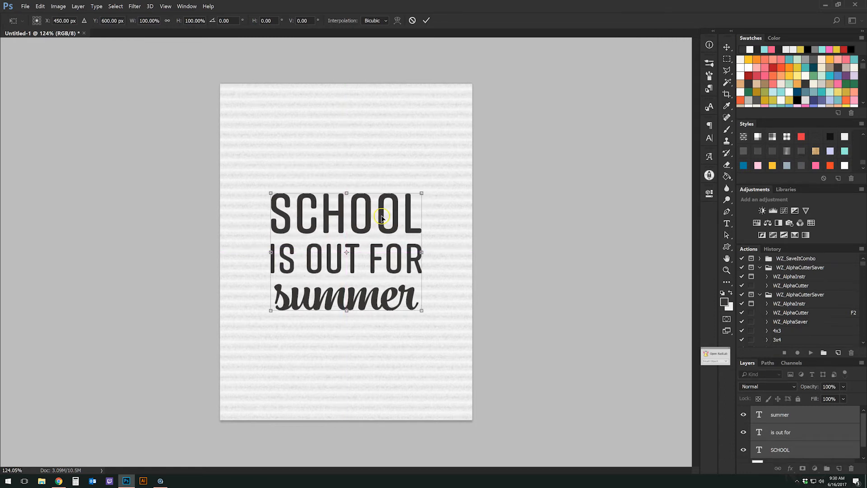
key(Return)
scroll(261, 177, up, 4)
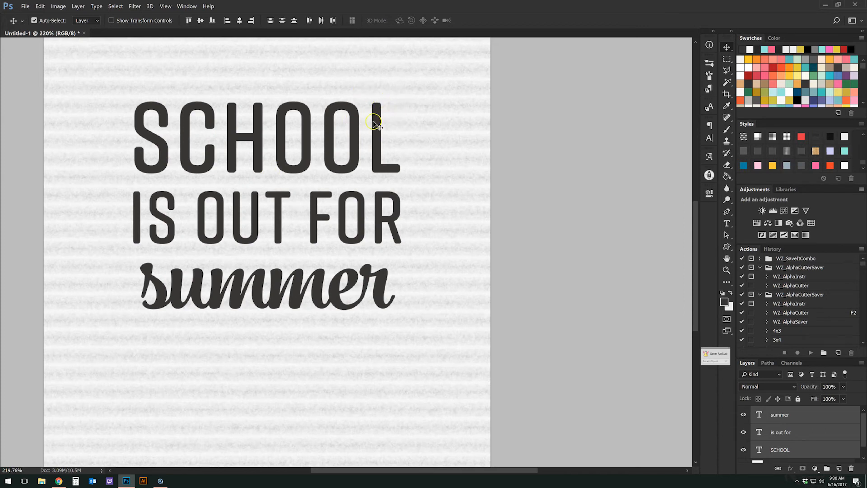
scroll(774, 451, down, 1)
click(815, 452)
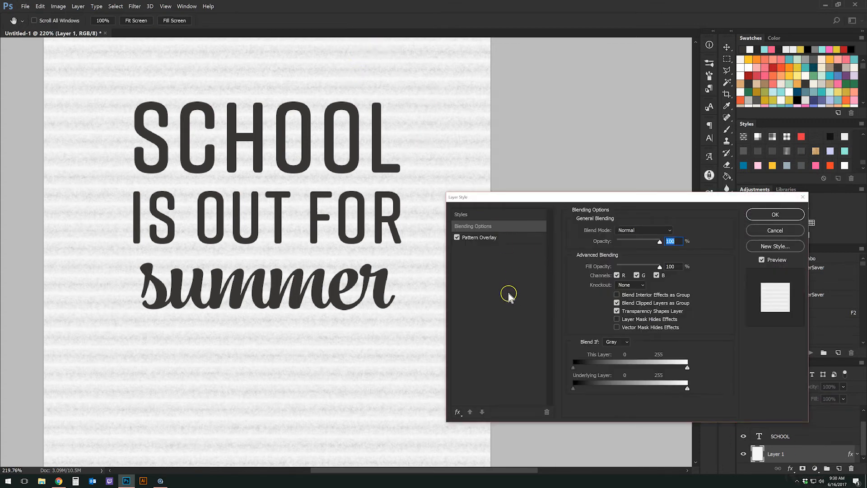
click(513, 239)
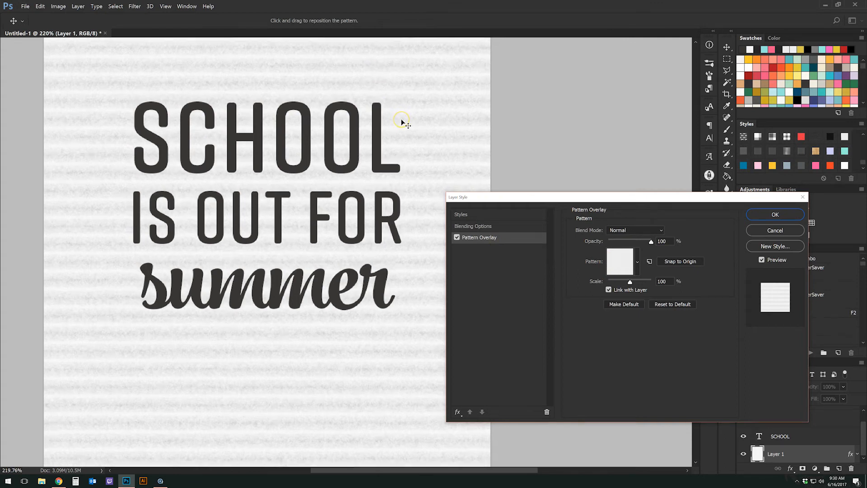
click(775, 214)
click(383, 169)
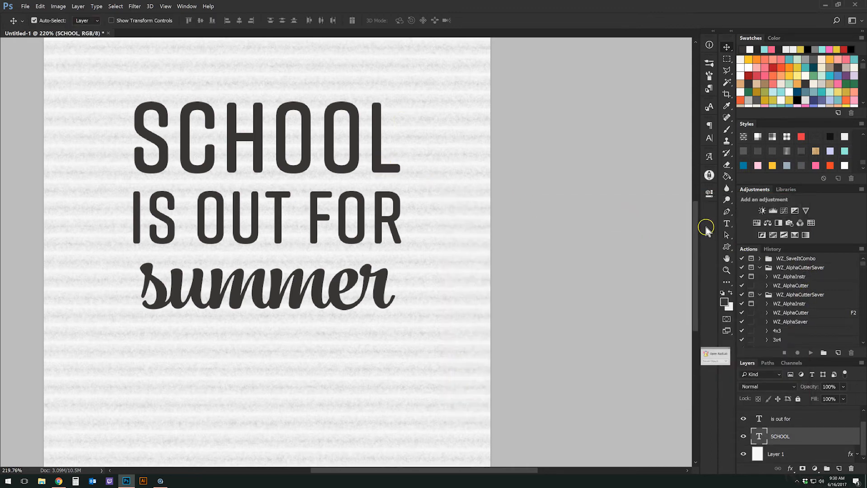
Recolour the IS OUT FOR text light aqua from the Swatches panel.
click(727, 223)
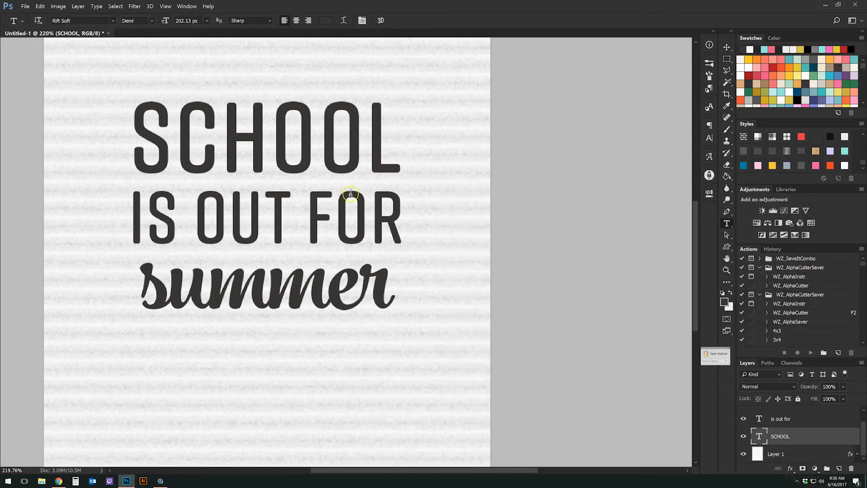
click(348, 223)
key(ctrl+a)
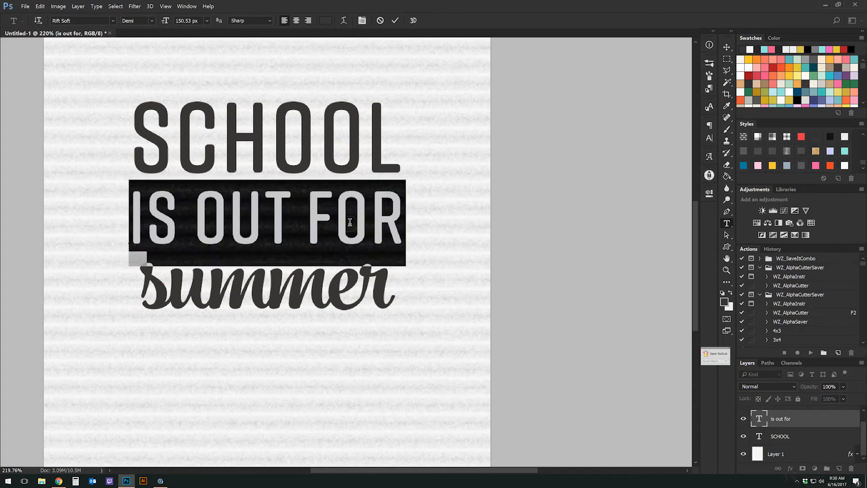
click(784, 89)
key(ctrl+h)
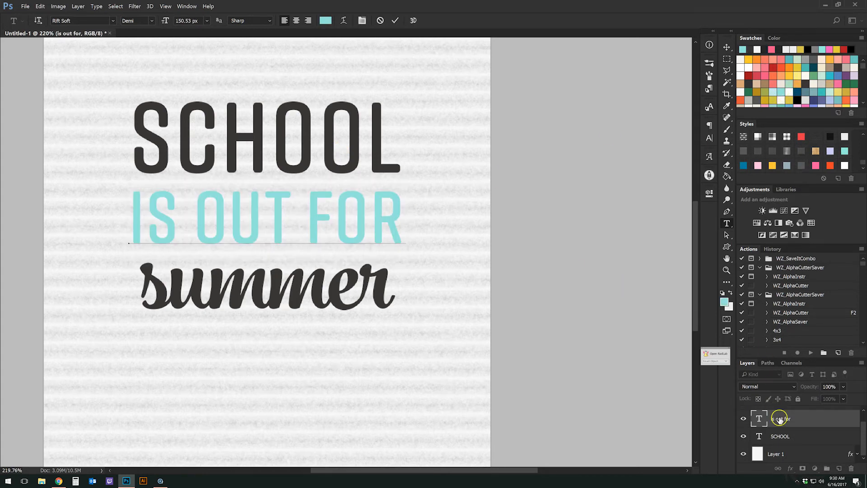
Recolour the summer text pink and commit the text edits.
click(314, 302)
key(ctrl+a)
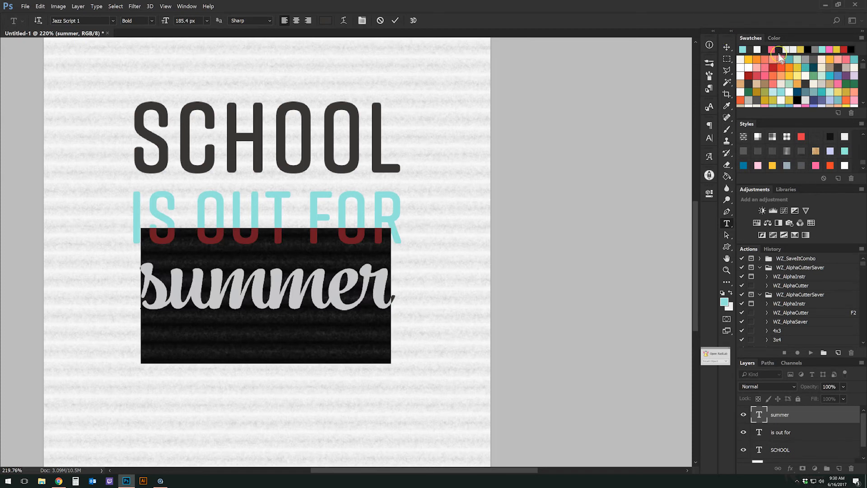
click(773, 49)
key(ctrl+h)
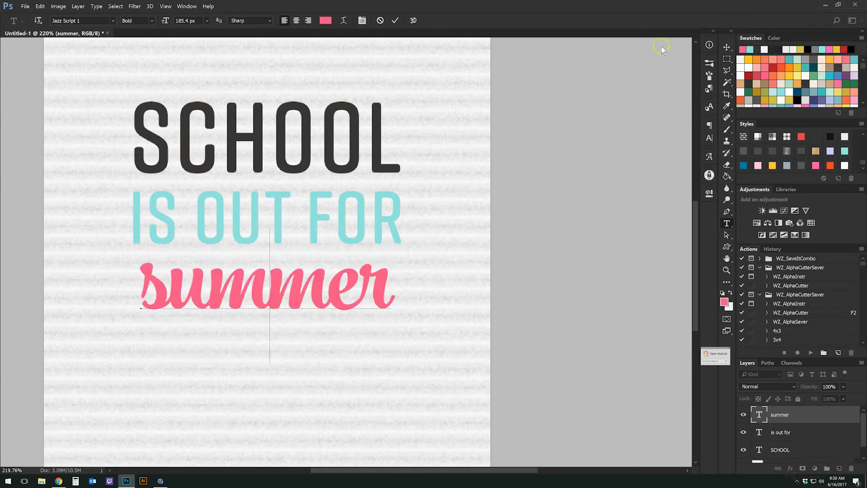
click(726, 47)
click(381, 167)
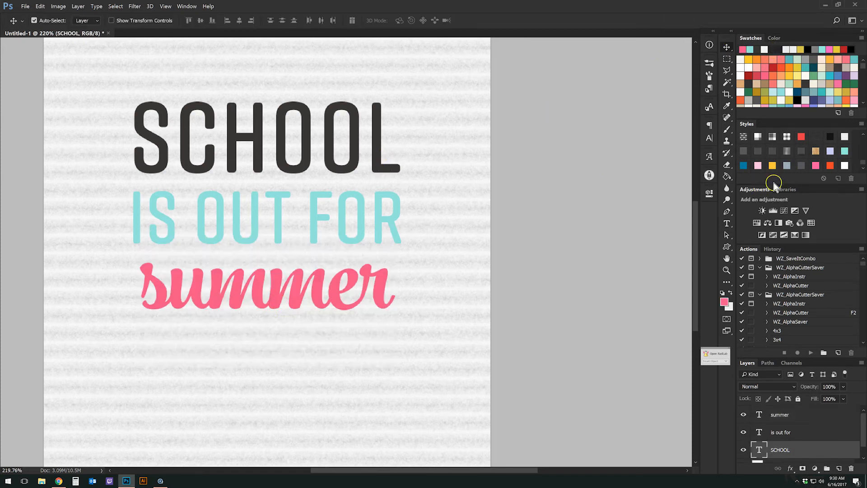
Apply Letter Board plastic-letter styles to SCHOOL and IS OUT FOR.
click(758, 152)
click(742, 152)
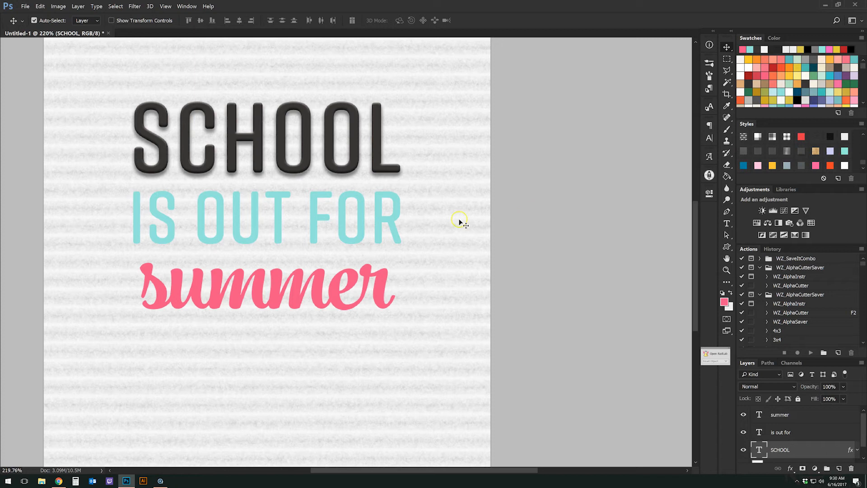
click(394, 224)
click(758, 151)
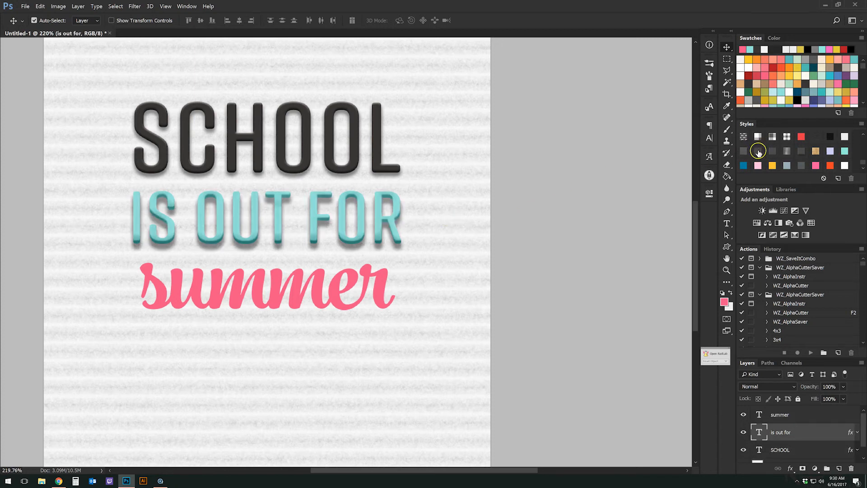
click(777, 150)
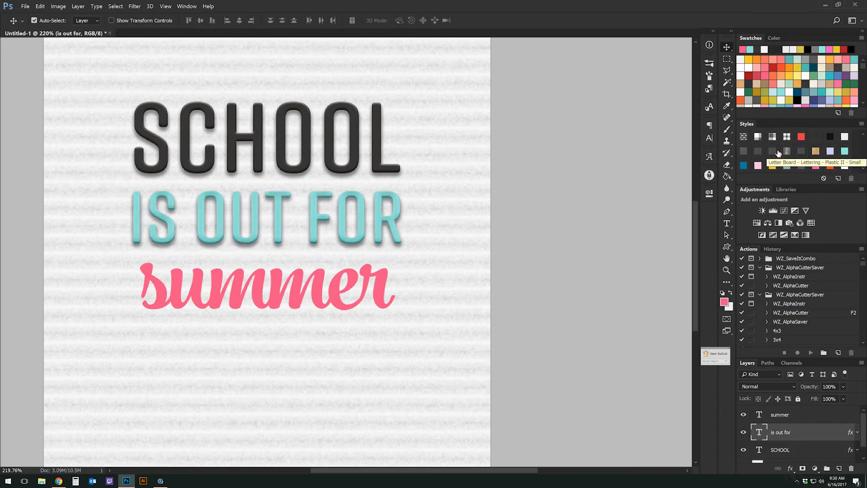
Give summer the Letter Board - Lettering - Plastic II style.
click(339, 302)
click(758, 151)
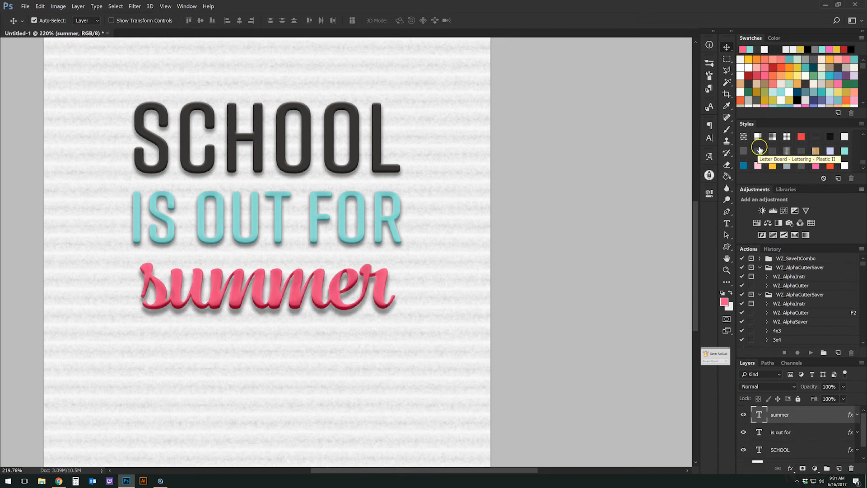
click(761, 151)
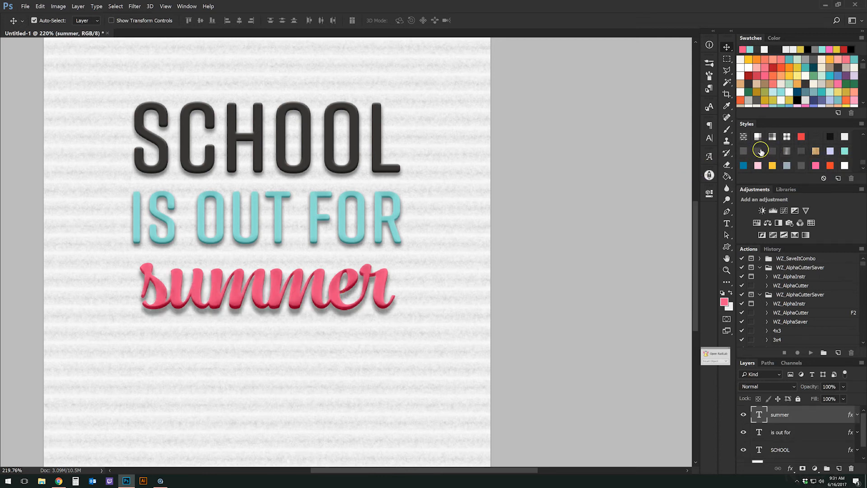
click(772, 151)
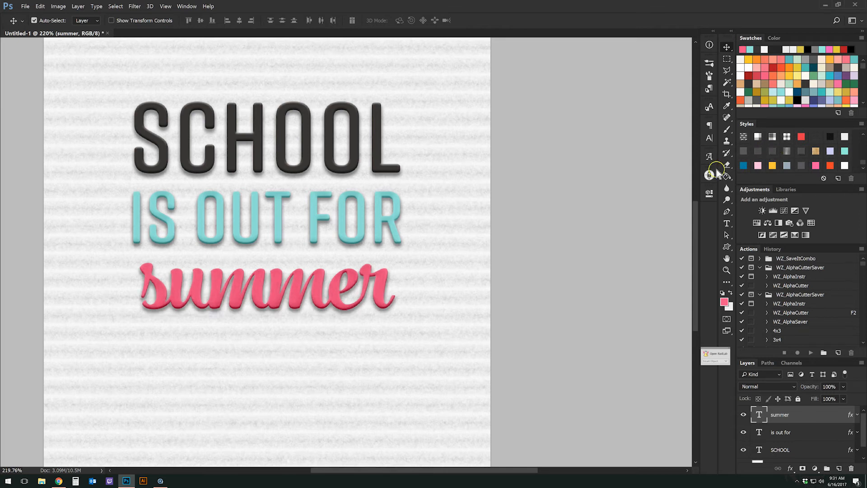
scroll(316, 288, down, 5)
scroll(324, 281, up, 5)
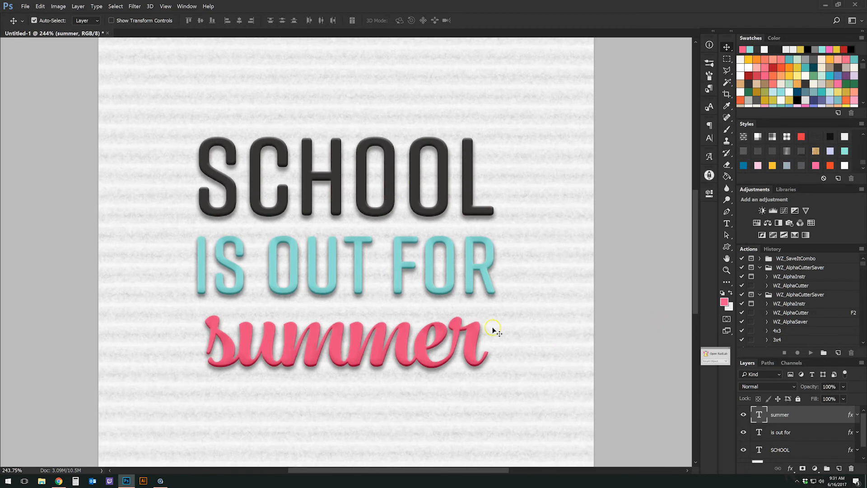
scroll(414, 307, down, 4)
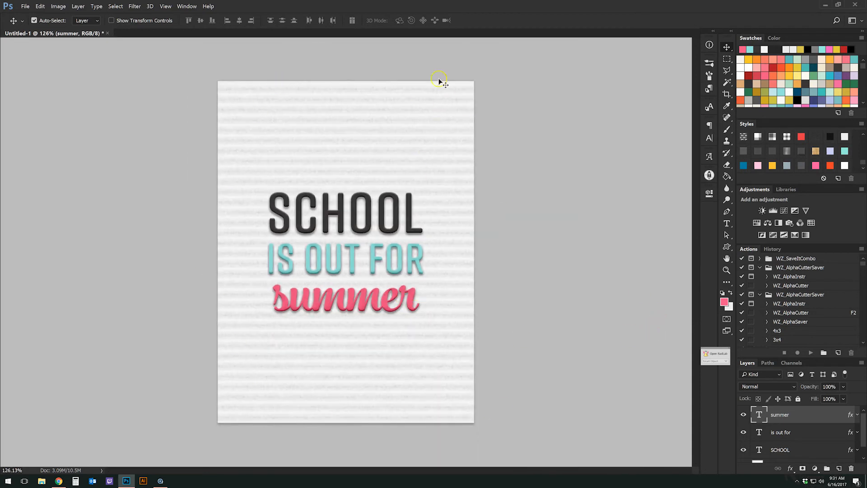
Duplicate Layer 1, clear the copy's felt style and set its Fill to 0%.
scroll(813, 447, down, 1)
click(797, 453)
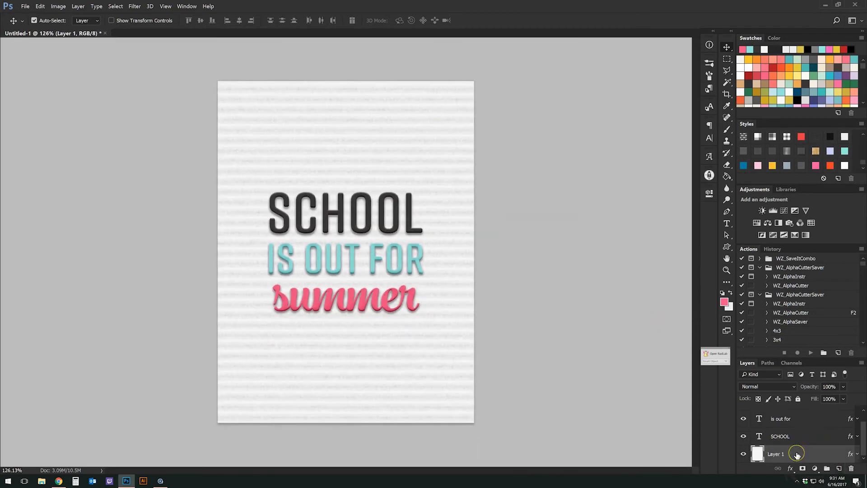
right_click(797, 455)
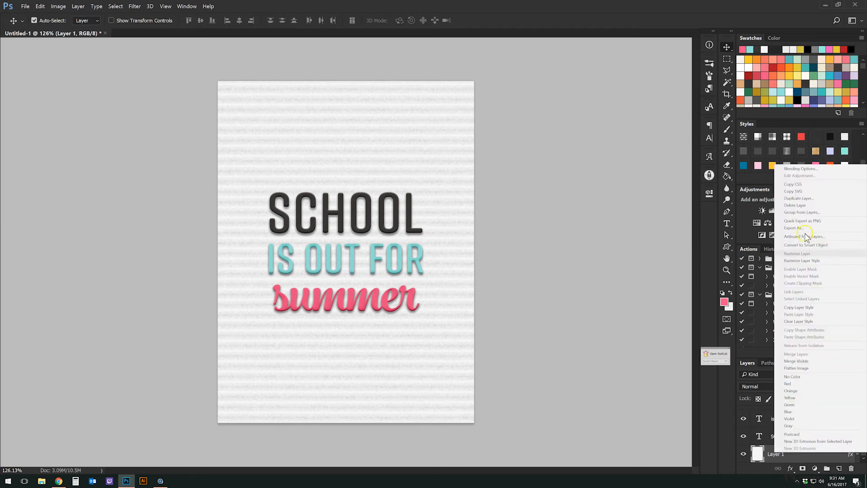
click(807, 199)
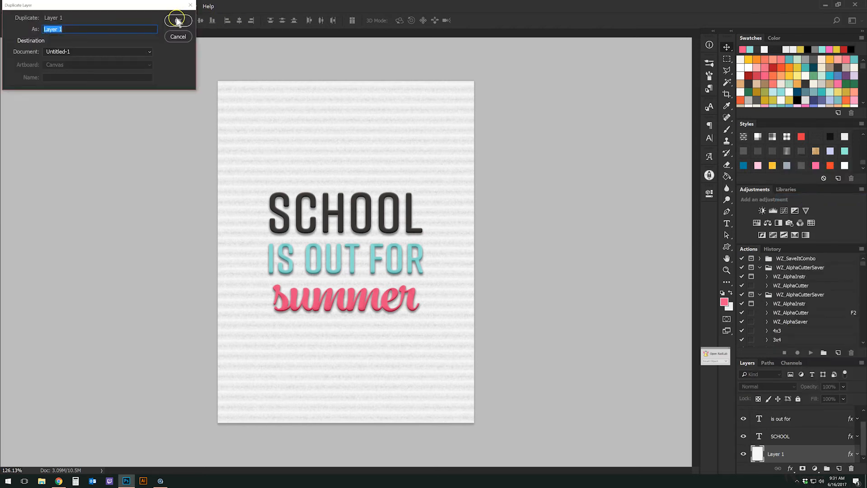
click(177, 21)
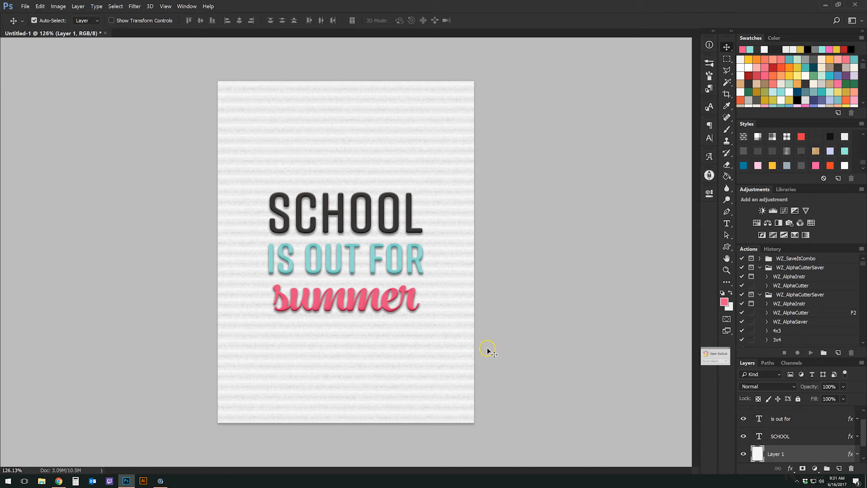
click(823, 179)
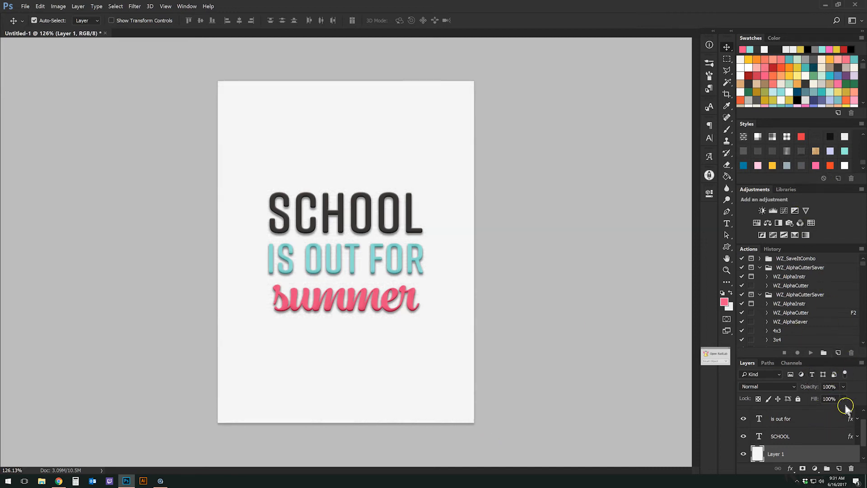
drag(843, 410, 726, 420)
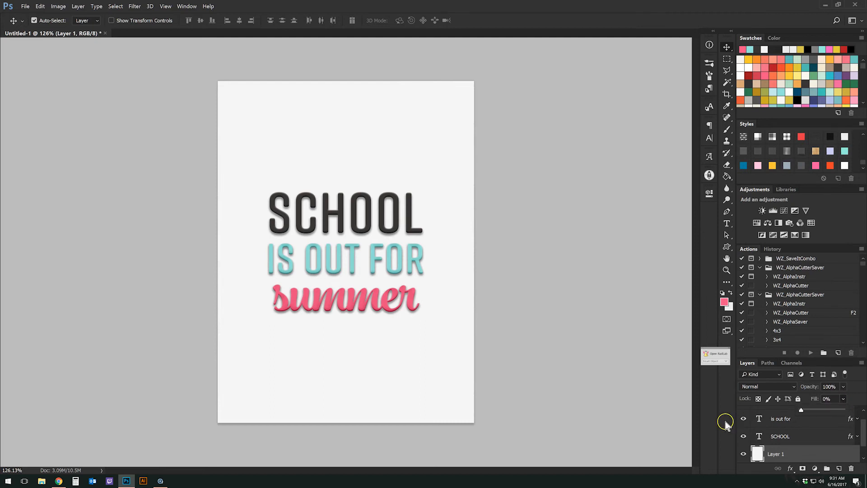
click(828, 448)
Add an Inside 50 px Stroke in grey 919191 to the layer copy.
double_click(828, 448)
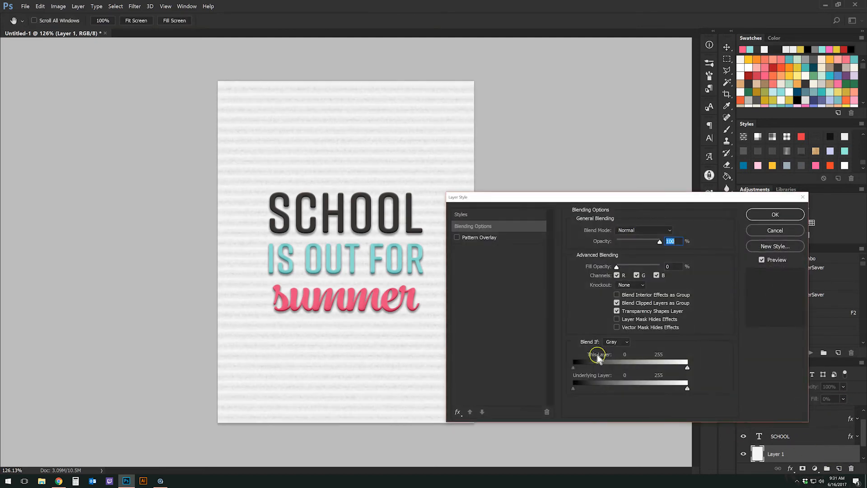
click(457, 412)
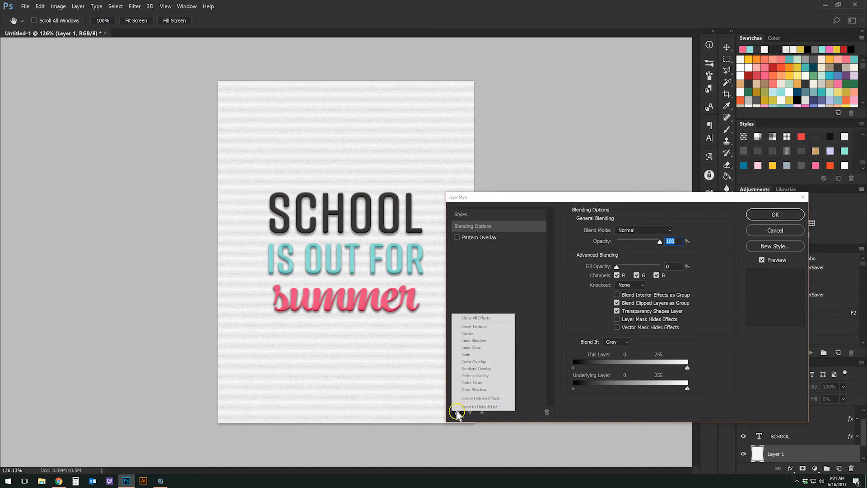
click(489, 334)
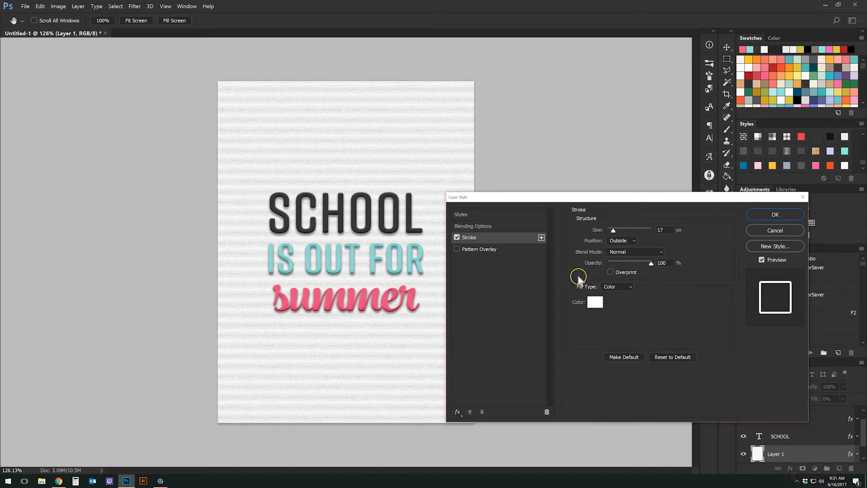
click(625, 242)
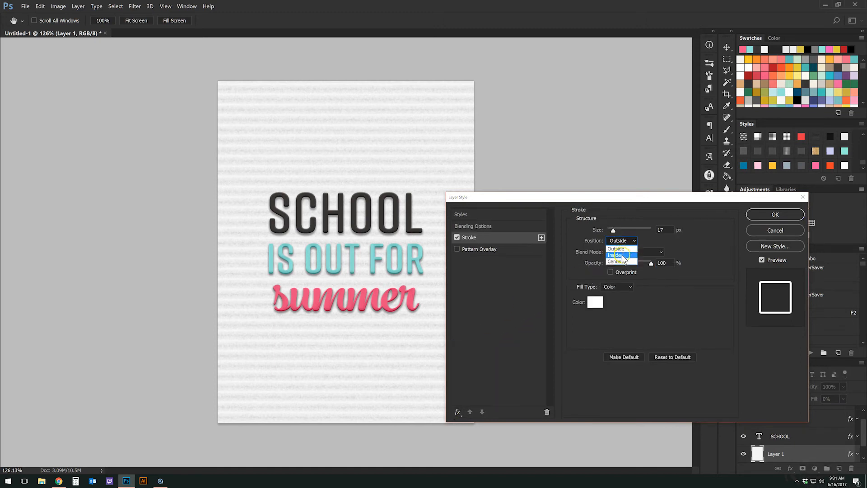
click(626, 250)
click(663, 230)
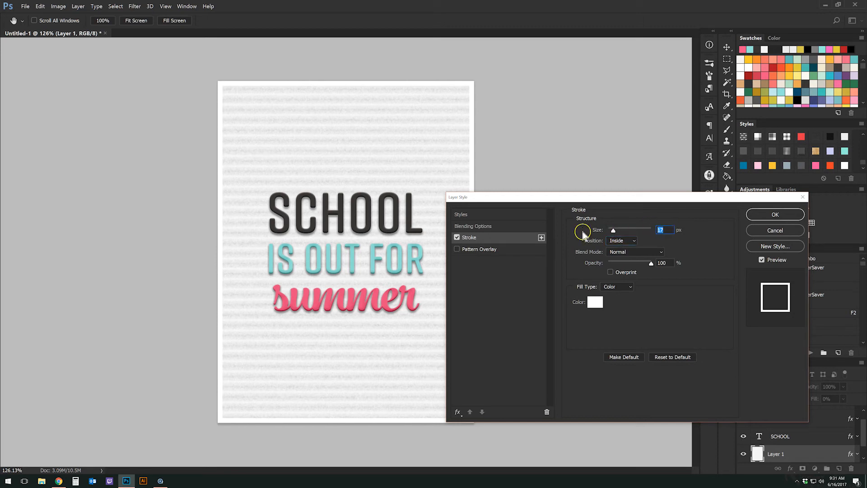
text(50)
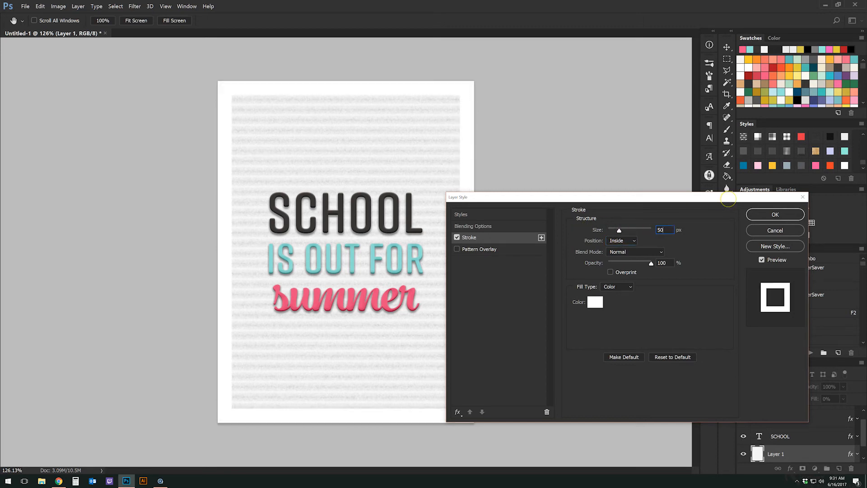
click(593, 302)
click(488, 374)
drag(487, 373, 465, 375)
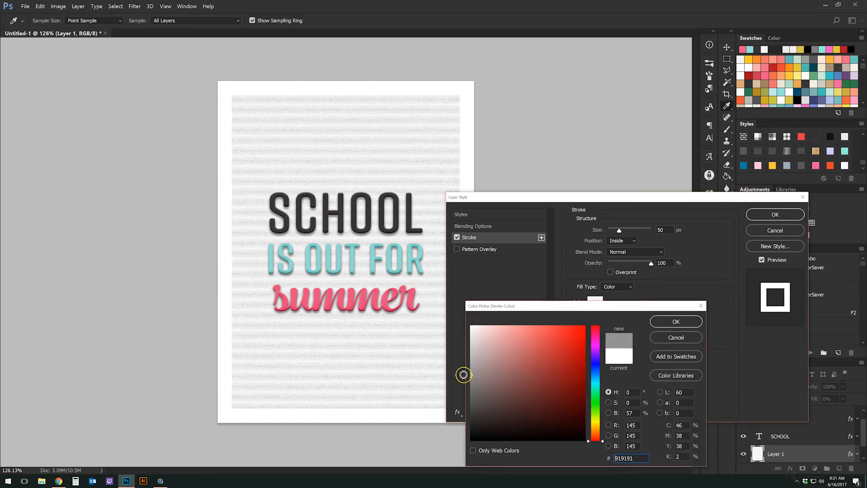
click(657, 320)
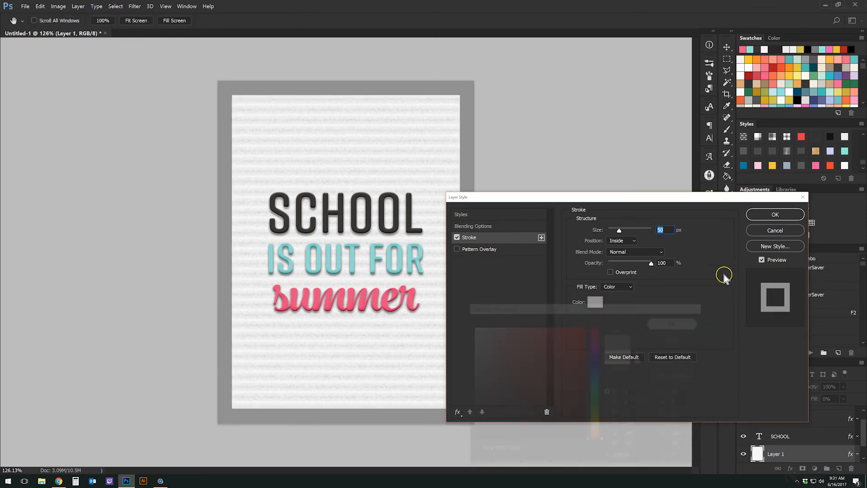
click(775, 215)
Clear Layer 1's grey style and apply the 'Letter Board - Lettering - metal' style to the frame.
right_click(799, 448)
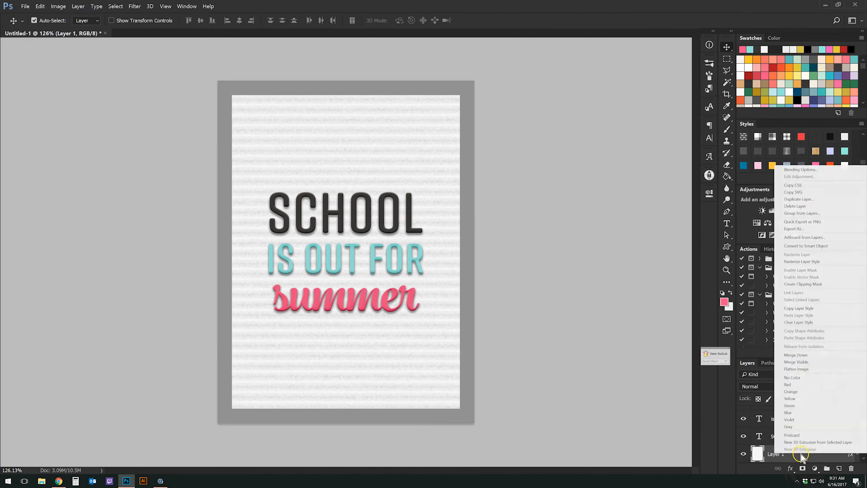
click(824, 264)
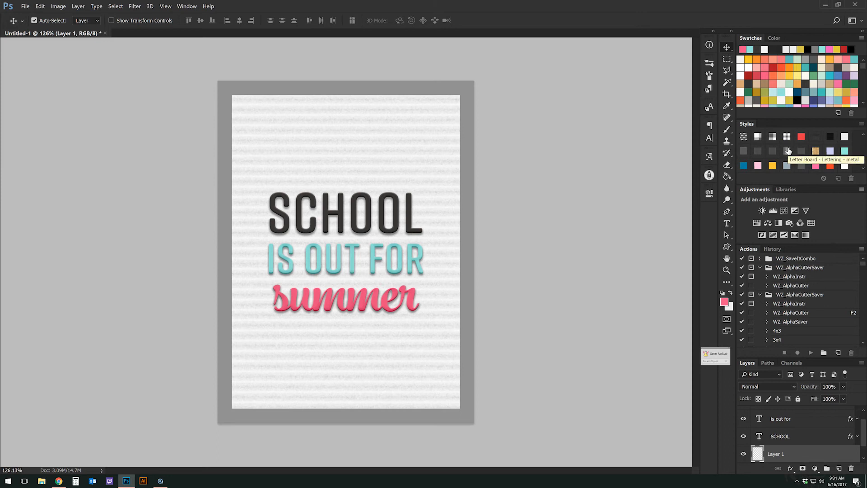
click(788, 151)
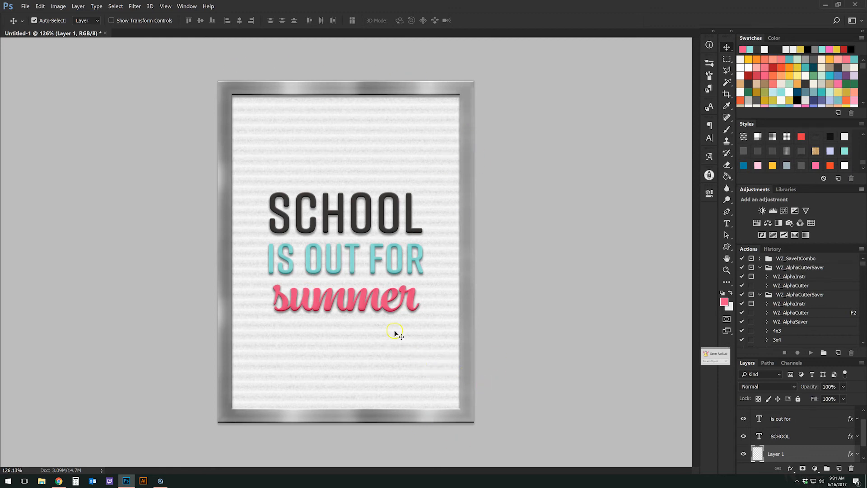
scroll(813, 417, up, 1)
Select the summer layer, pick the Brush tool and zoom in closely on the word summer.
click(813, 414)
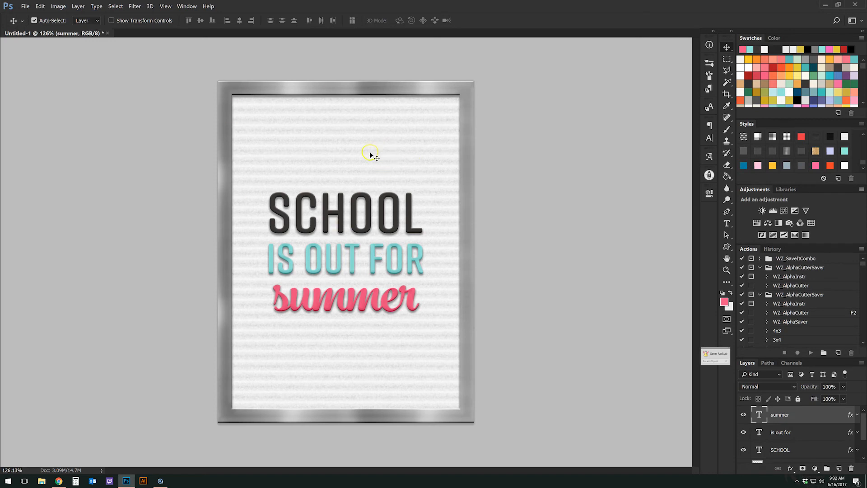
click(727, 130)
click(709, 63)
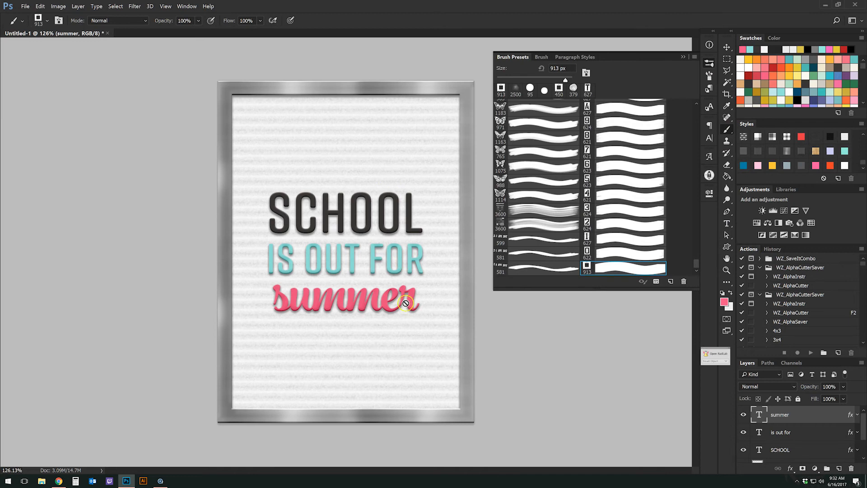
click(726, 270)
mouse_move(323, 310)
mouse_down()
mouse_move(304, 304)
mouse_move(318, 299)
mouse_up()
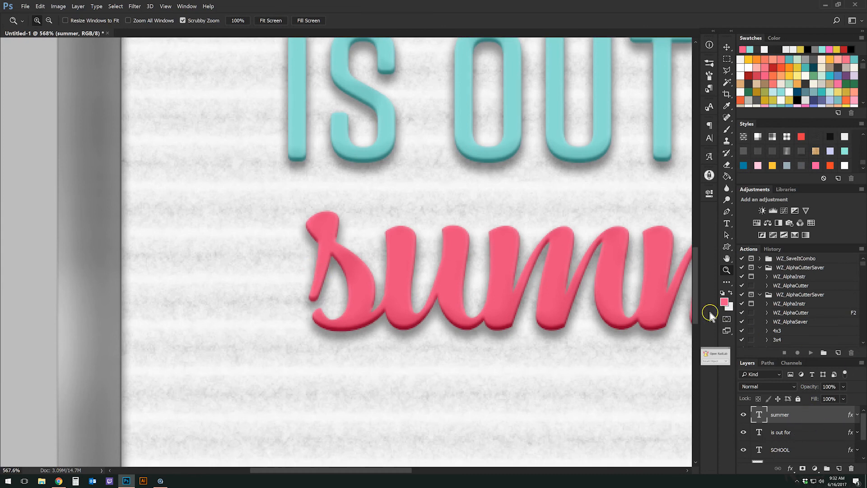
Rasterize the summer type layer into pixels.
right_click(799, 412)
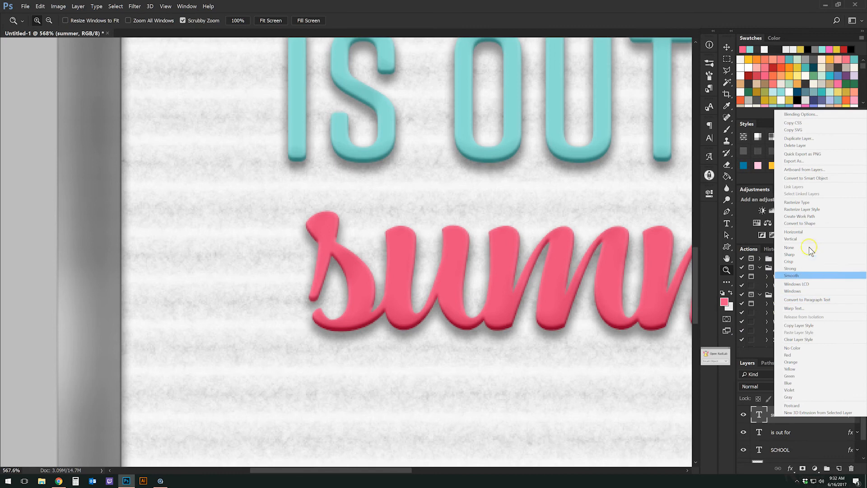
click(799, 202)
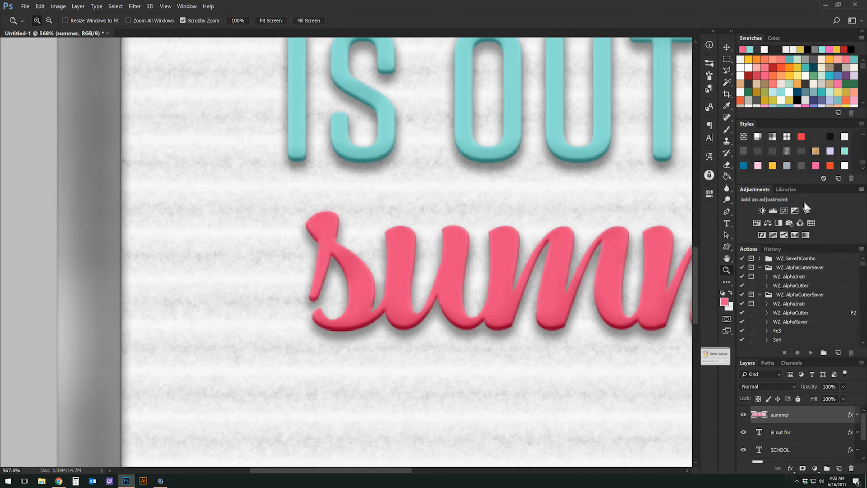
click(726, 131)
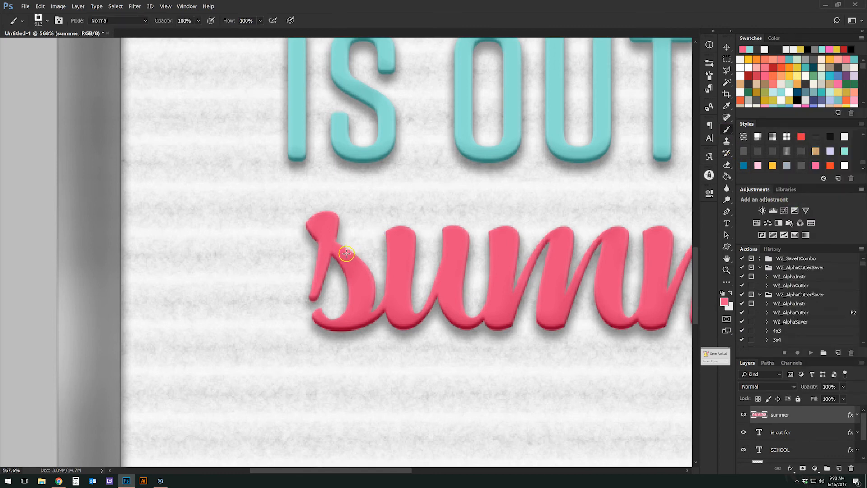
Choose a 17 px brush and paint a pink mark on the edge of the s.
click(710, 62)
scroll(623, 222, up, 5)
scroll(624, 222, up, 8)
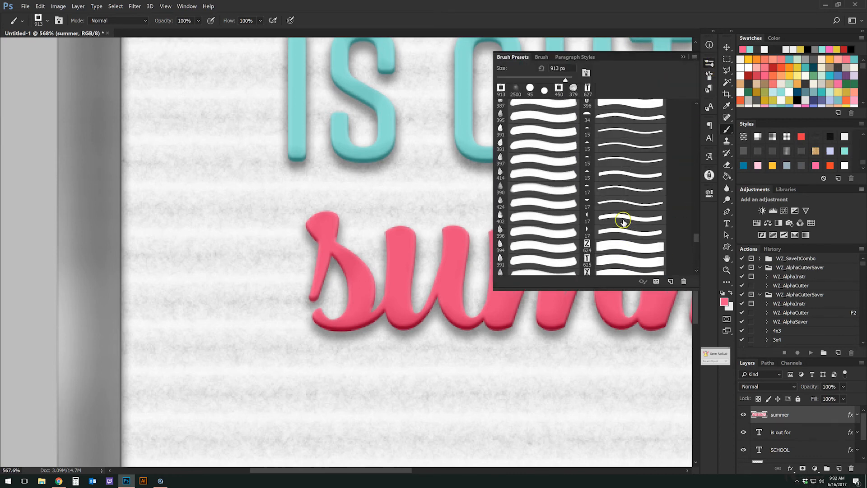
click(607, 218)
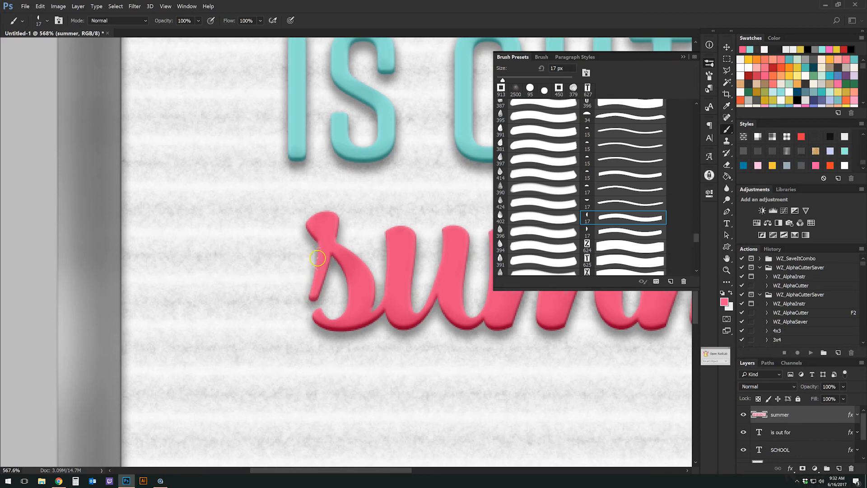
click(317, 258)
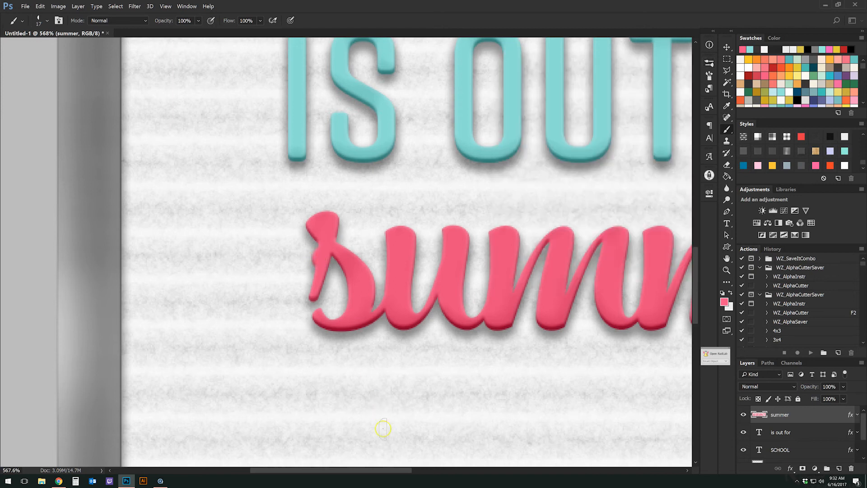
drag(392, 470, 492, 468)
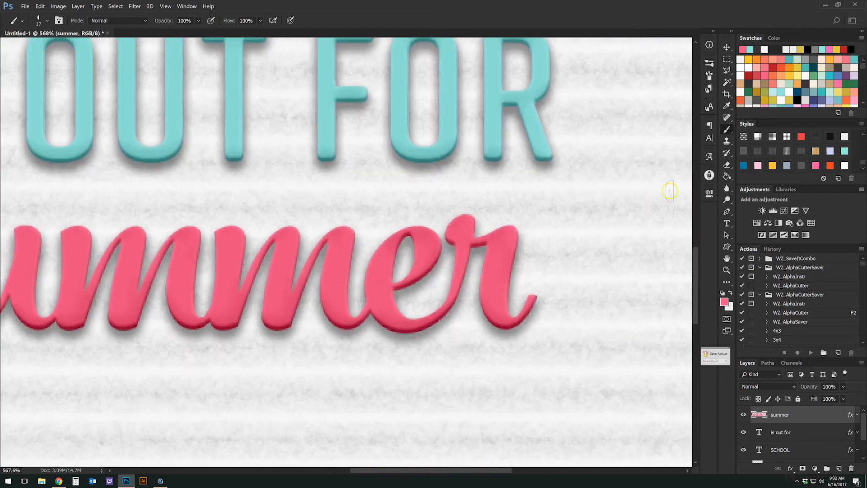
Switch to the other 17 px brush preset and paint a pink mark on the r's right edge.
click(709, 67)
click(617, 232)
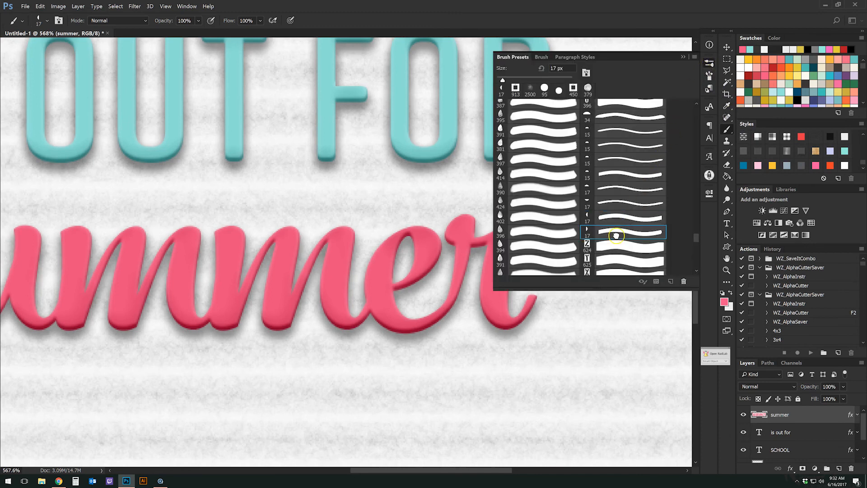
click(709, 66)
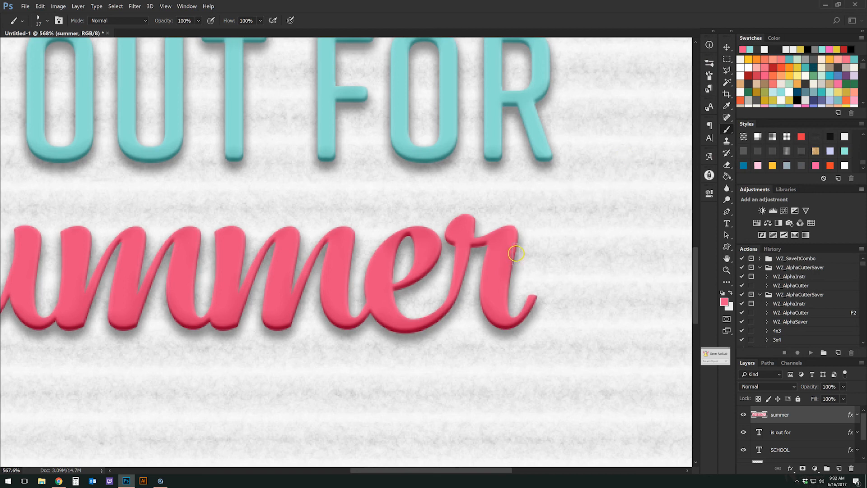
click(516, 253)
alt+scroll(348, 273, down, 5)
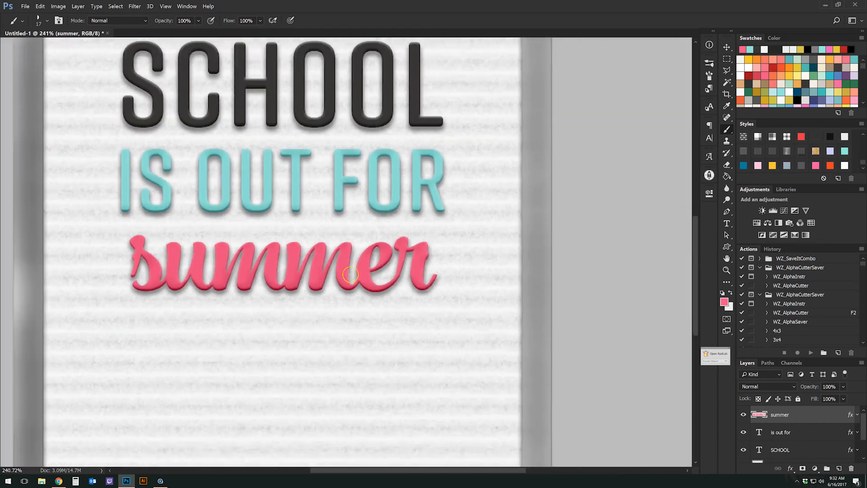
alt+scroll(349, 273, down, 1)
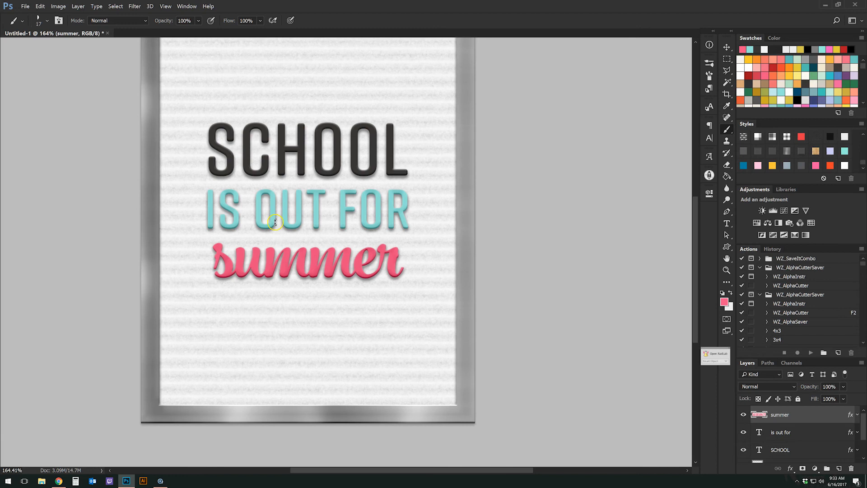
alt+scroll(275, 222, down, 4)
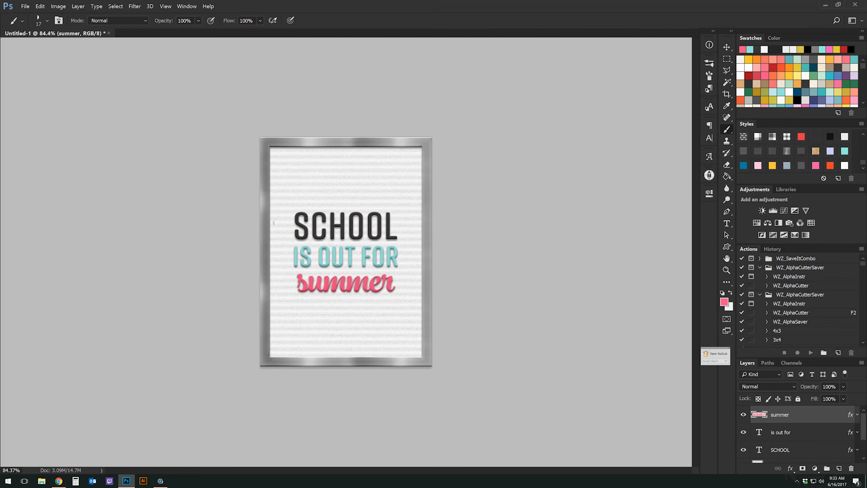
Fill the felt board layer with a light mint swatch using the Paint Bucket.
click(727, 47)
click(395, 347)
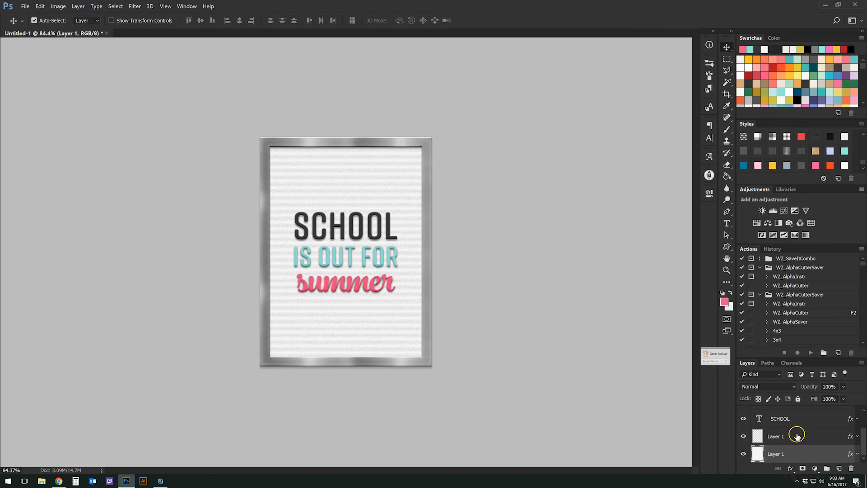
click(727, 176)
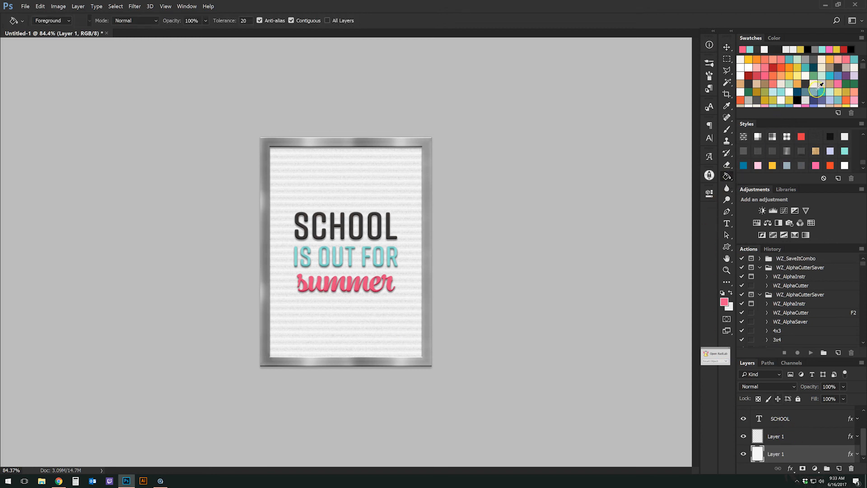
click(789, 84)
click(369, 204)
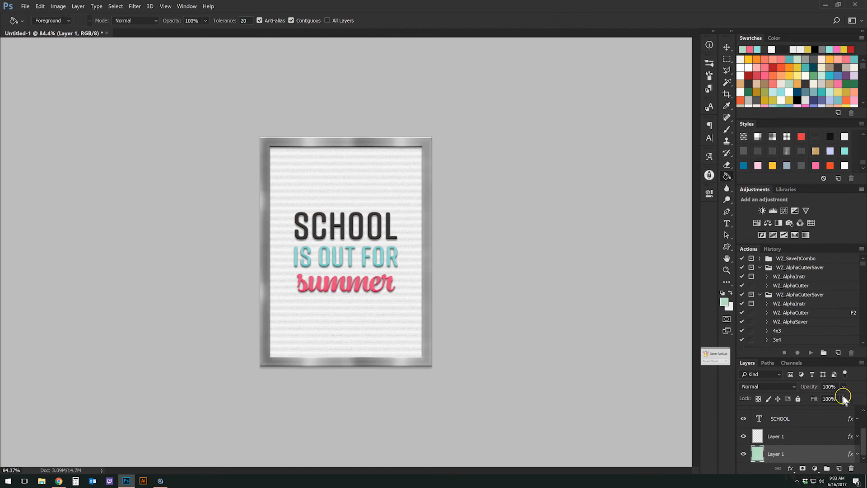
Apply the Felt Board - Overlay style and start picking a pink foreground colour.
click(816, 137)
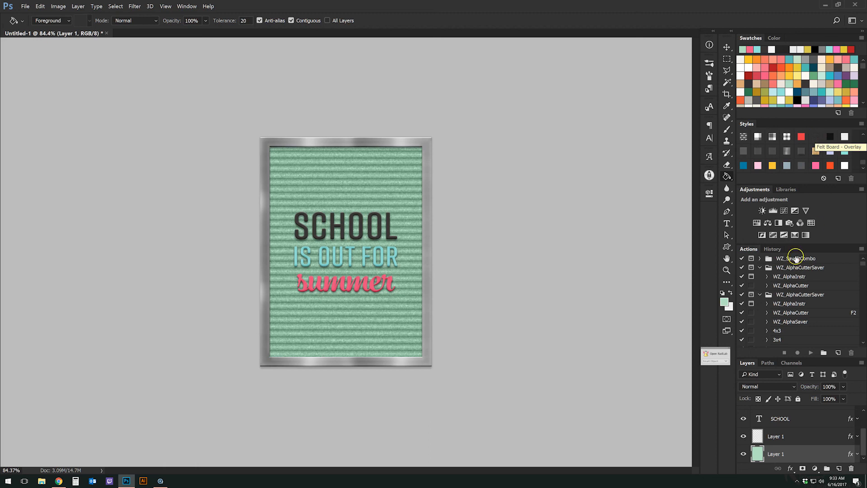
click(725, 303)
click(595, 420)
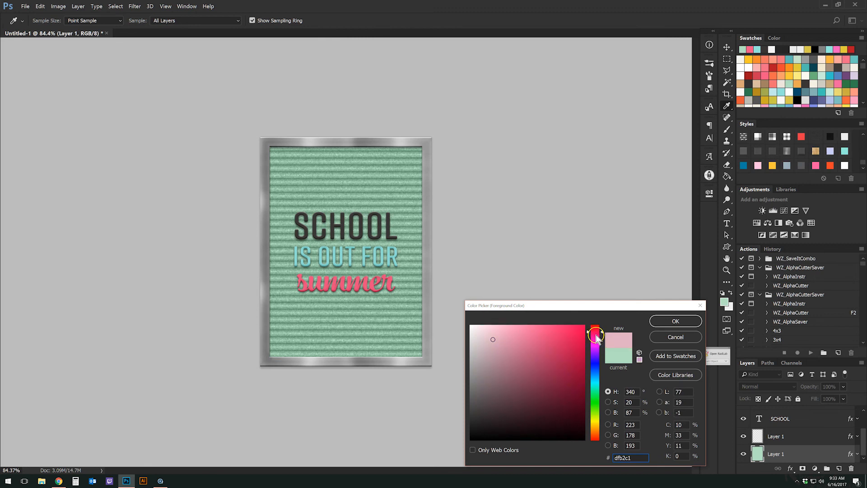
Fill the felt board with light pink (ffbad1), then apply the Felt Board - White style.
drag(500, 330, 498, 320)
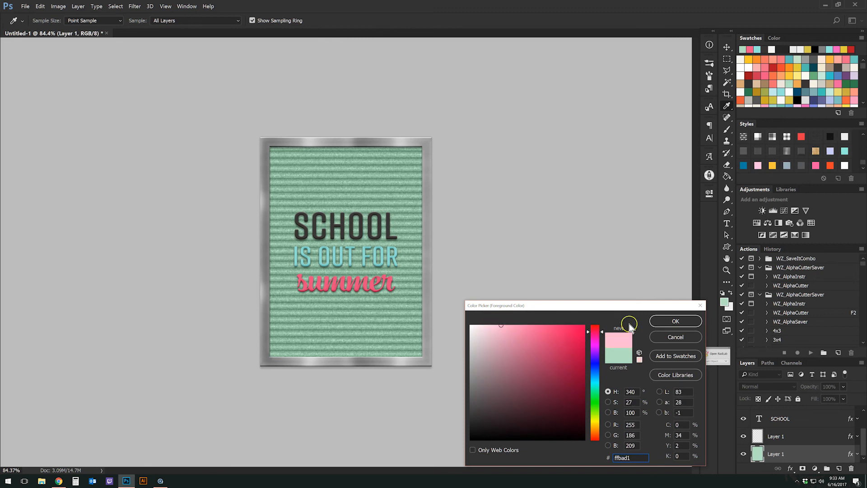
click(675, 321)
click(349, 270)
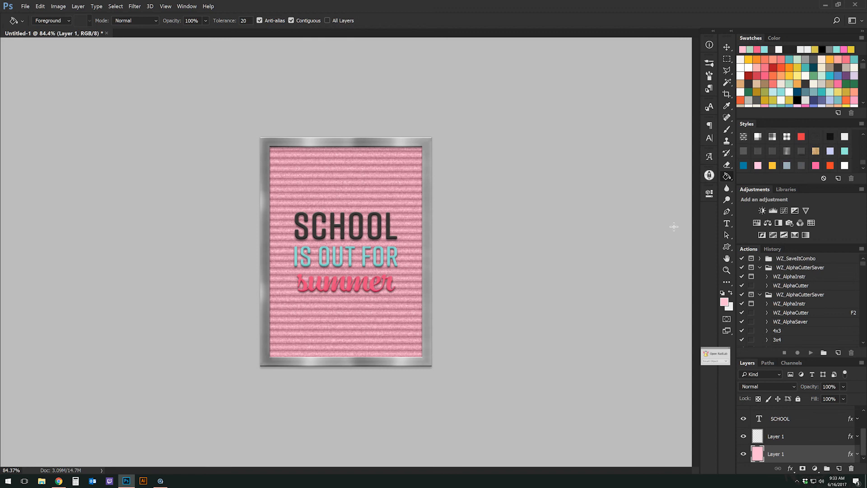
click(844, 138)
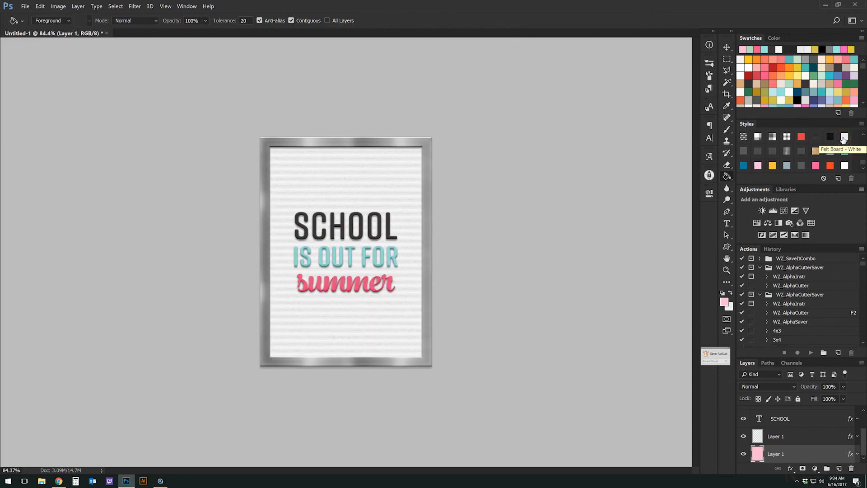